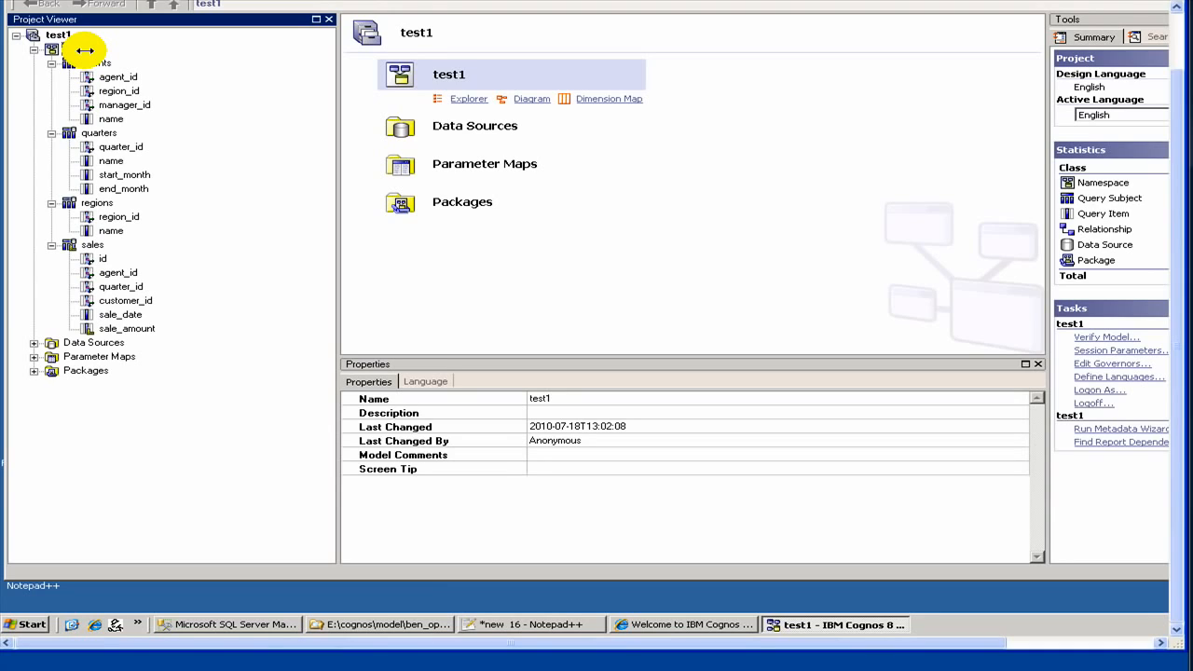
- Check the tables of the test1 database in SQL Server Management Studio, returning to the test1 project in Framework Manager
{"action": "left_click", "coordinate": [83, 50]}
{"action": "left_click", "coordinate": [75, 50]}
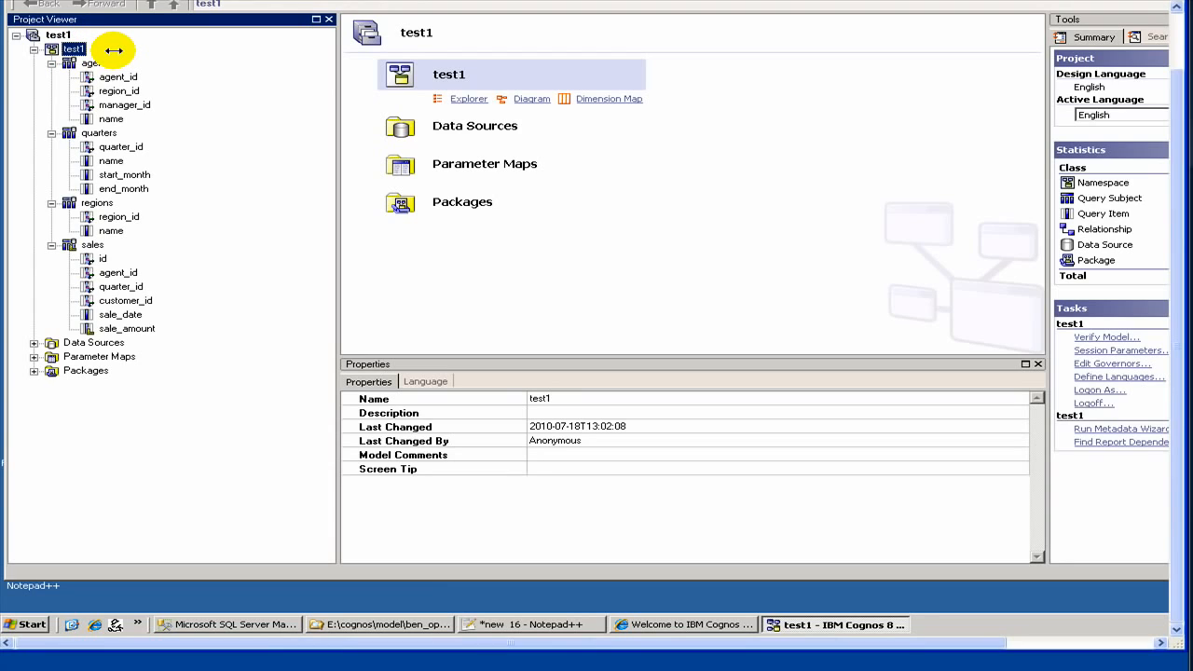
{"action": "left_click", "coordinate": [202, 623]}
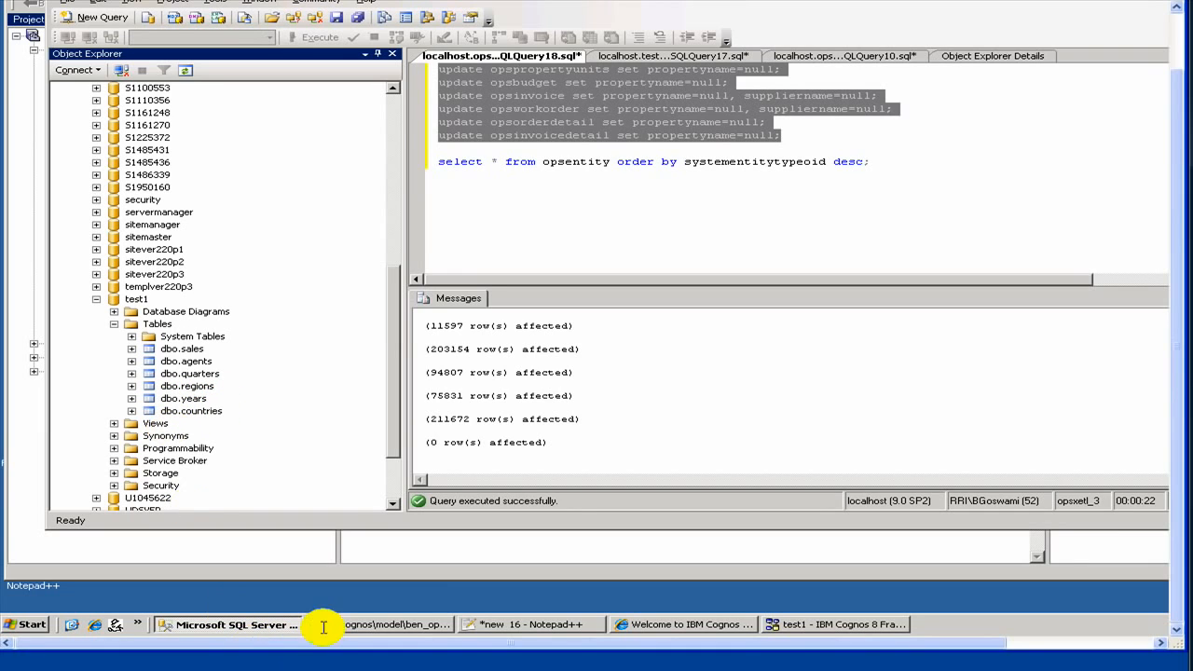
{"action": "left_click", "coordinate": [773, 623]}
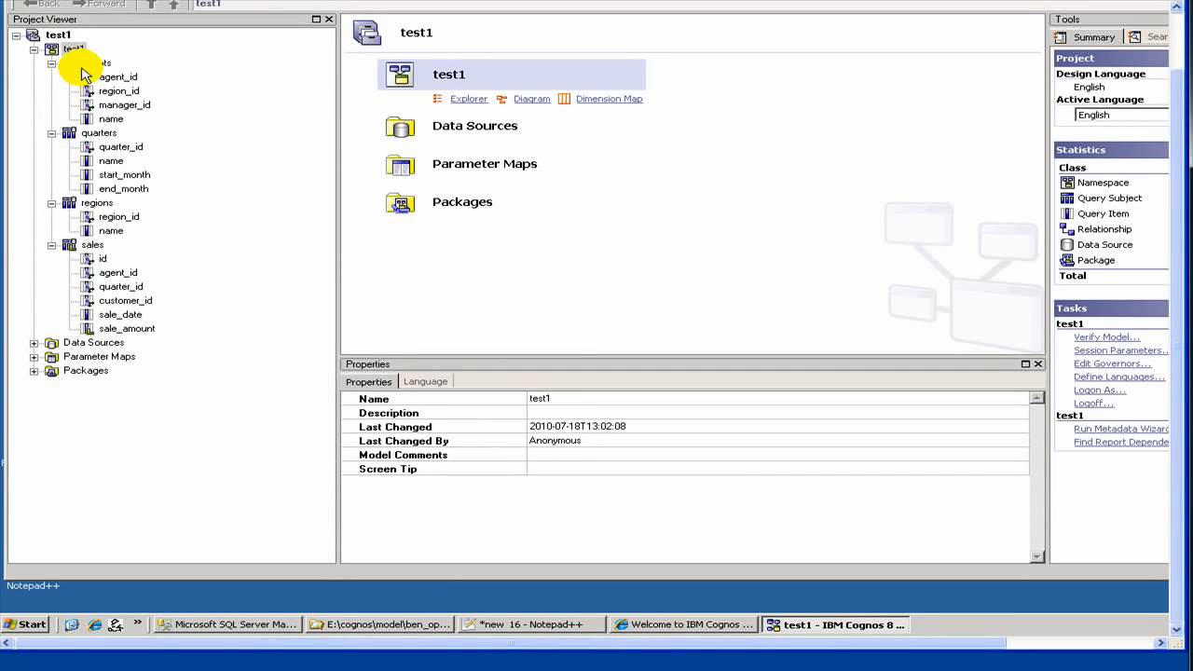
- Run the Metadata Wizard on the test1 namespace with the test1 data source and expand its dbo tables
{"action": "right_click", "coordinate": [80, 54]}
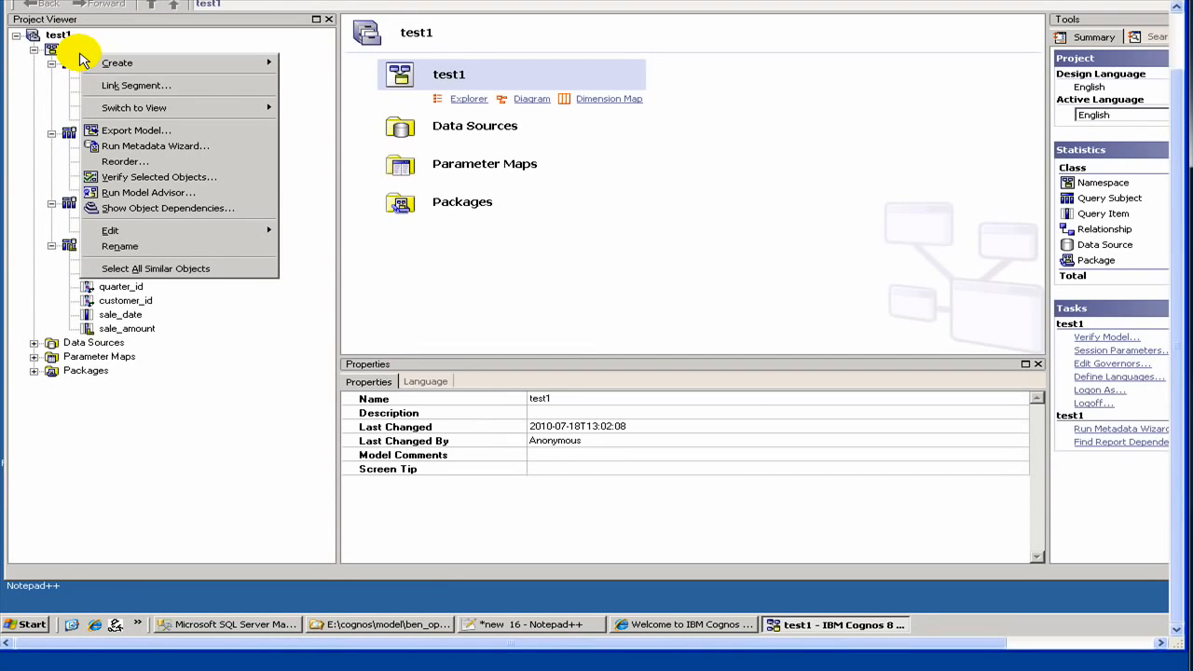
{"action": "left_click", "coordinate": [572, 265]}
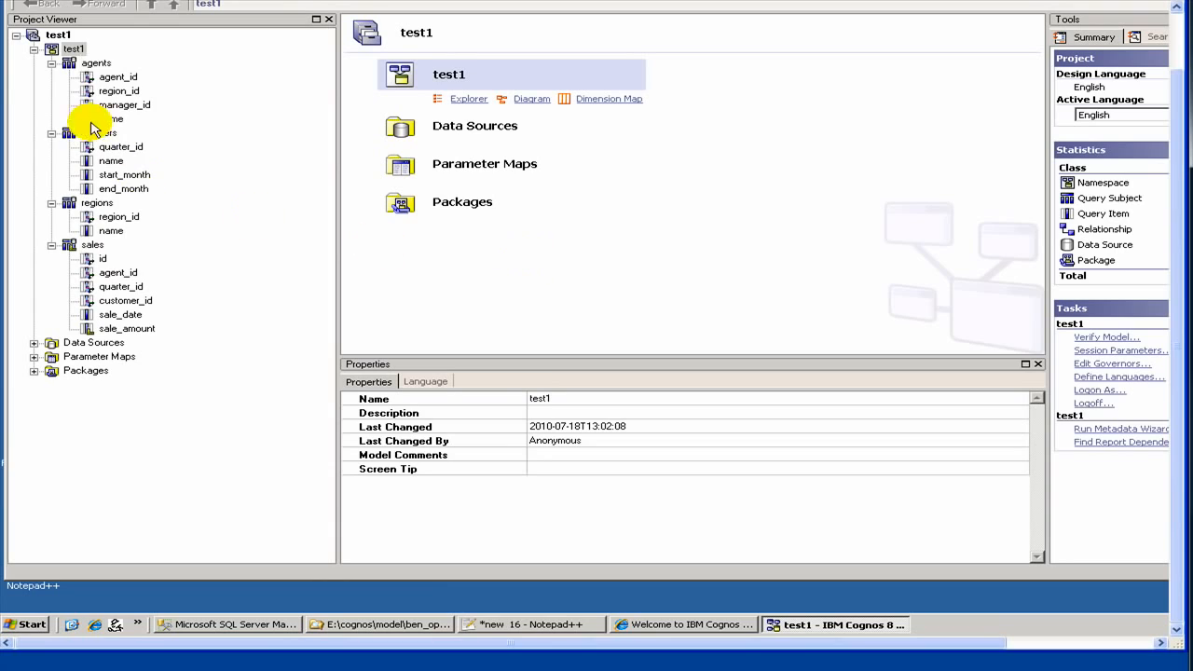
{"action": "right_click", "coordinate": [80, 55]}
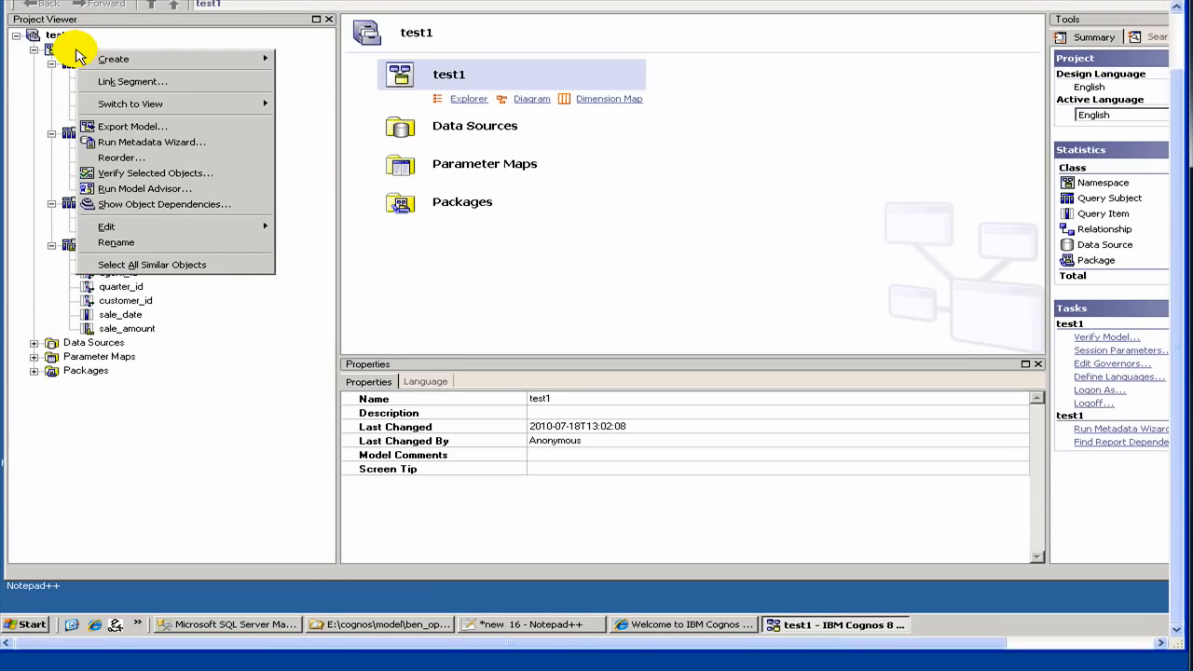
{"action": "left_click", "coordinate": [137, 151]}
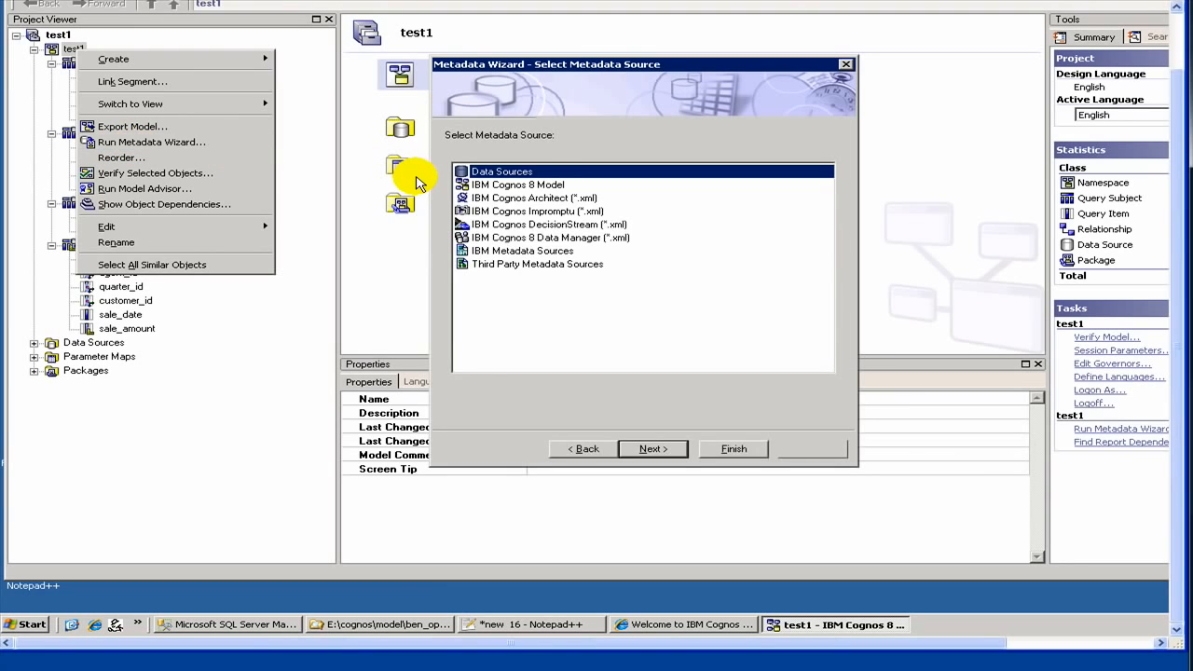
{"action": "left_click", "coordinate": [723, 448]}
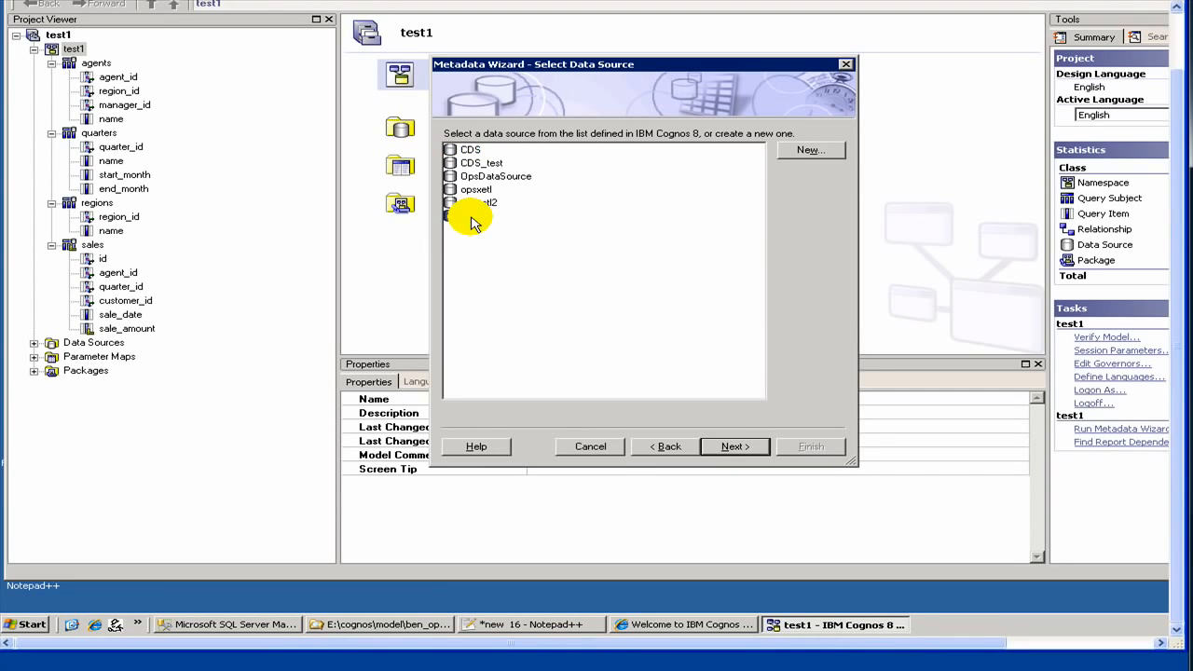
{"action": "left_click", "coordinate": [472, 216]}
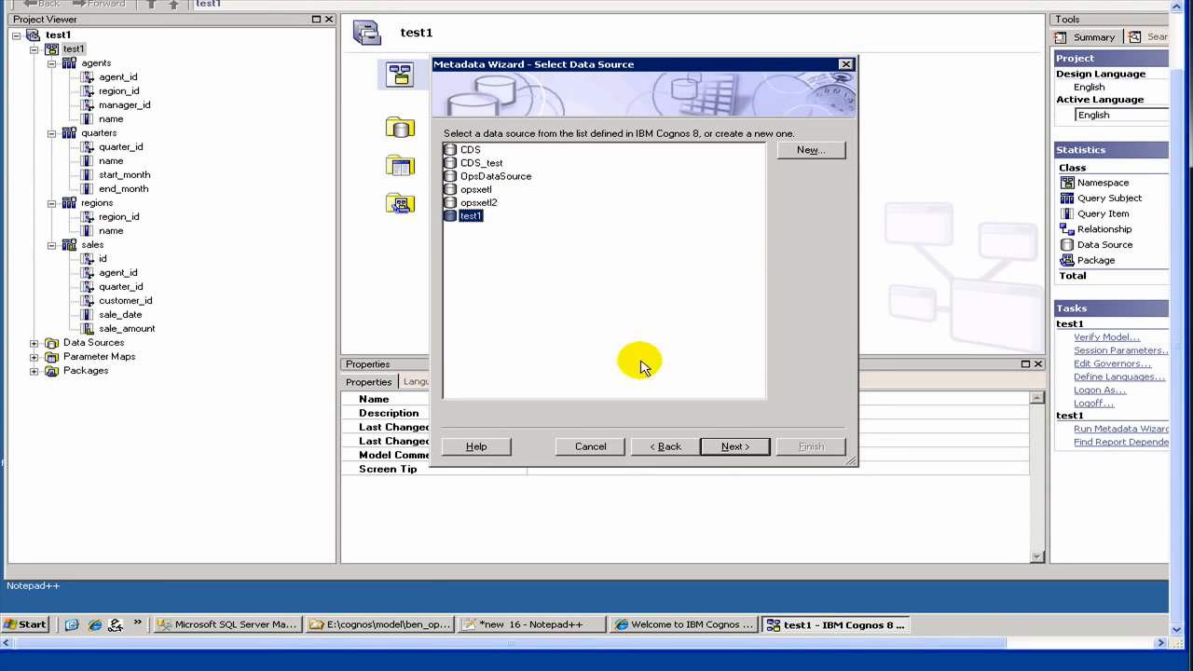
{"action": "left_click", "coordinate": [719, 446]}
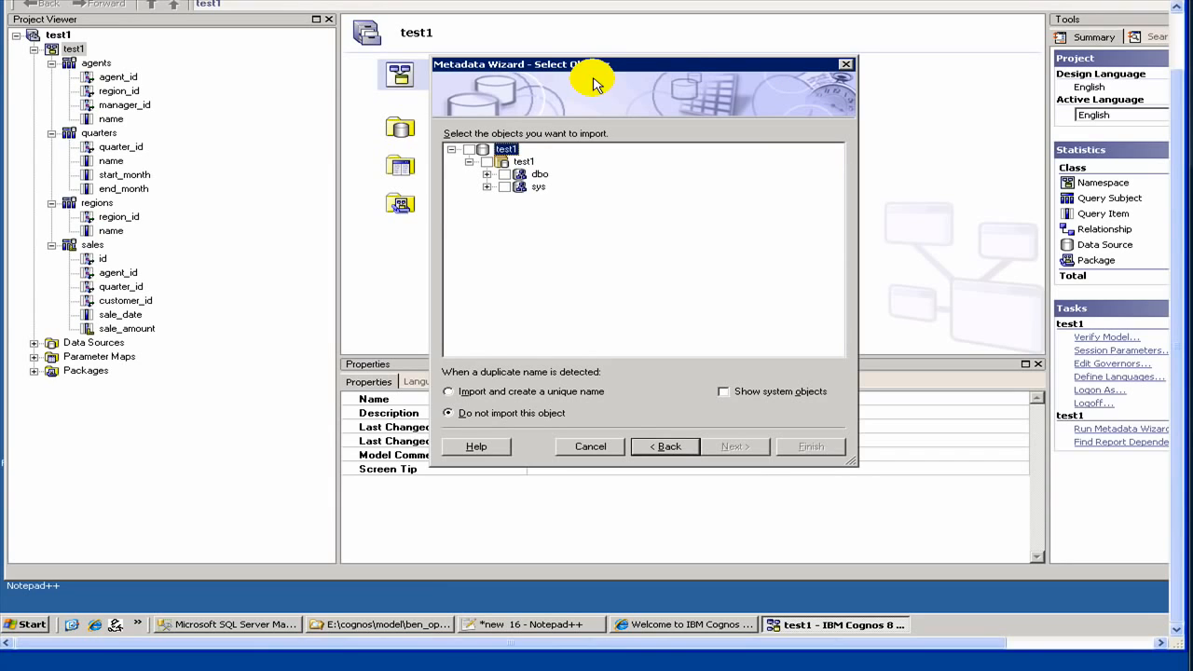
{"action": "left_click", "coordinate": [488, 174]}
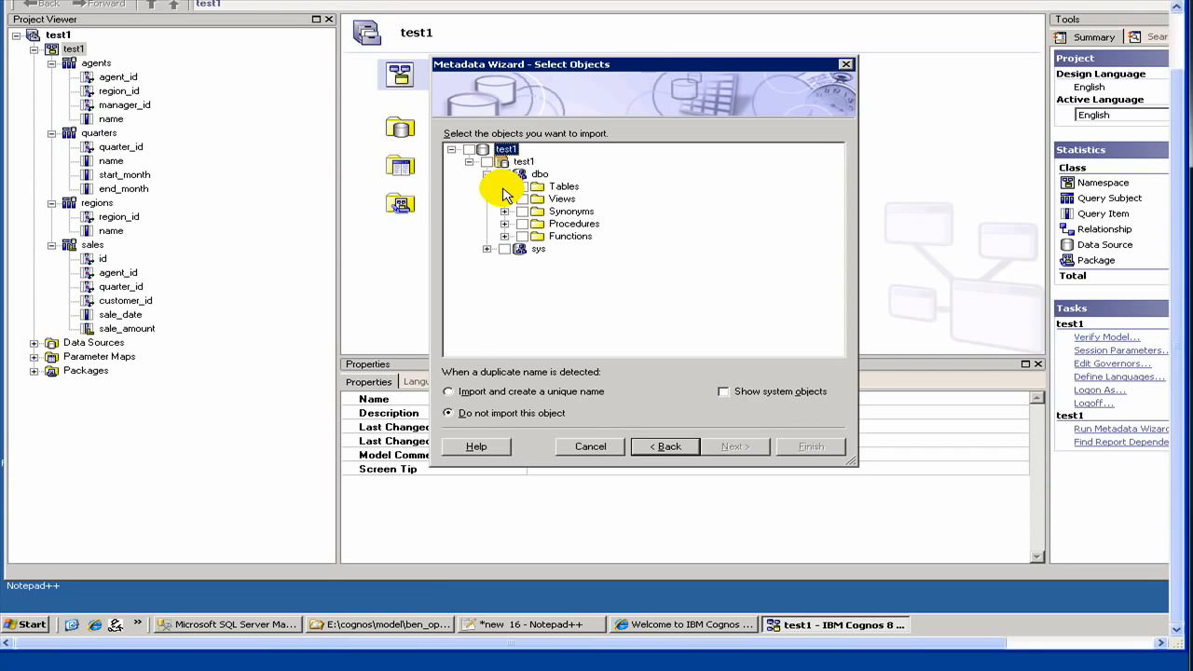
{"action": "left_click", "coordinate": [504, 187]}
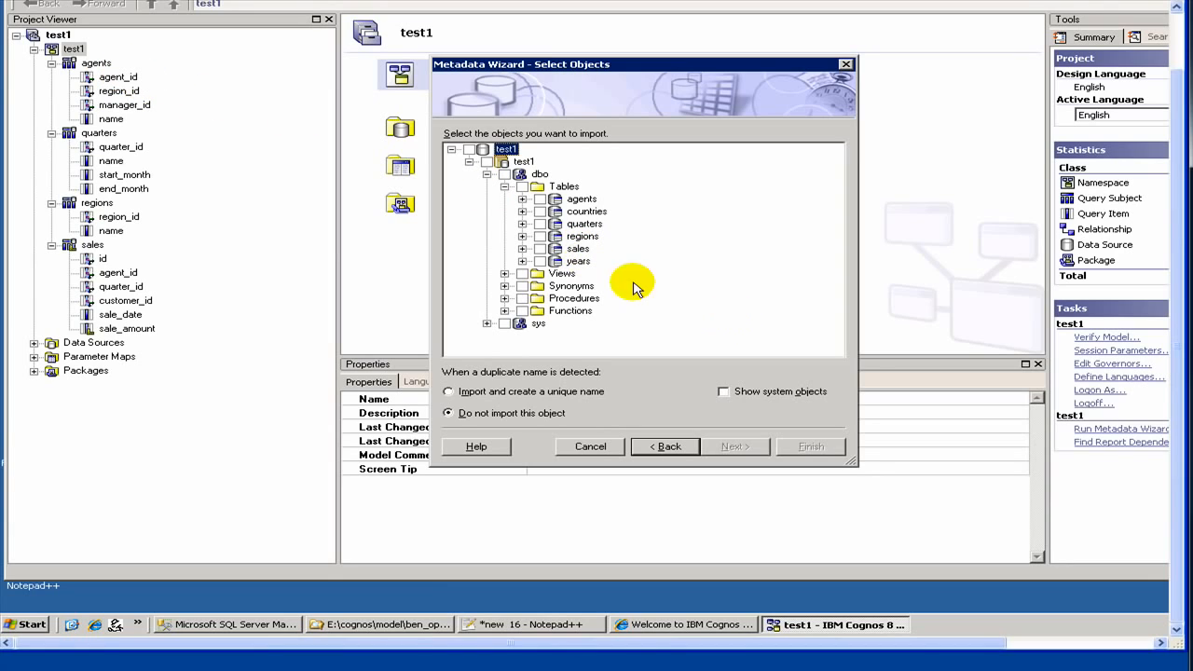
{"action": "left_click", "coordinate": [539, 249]}
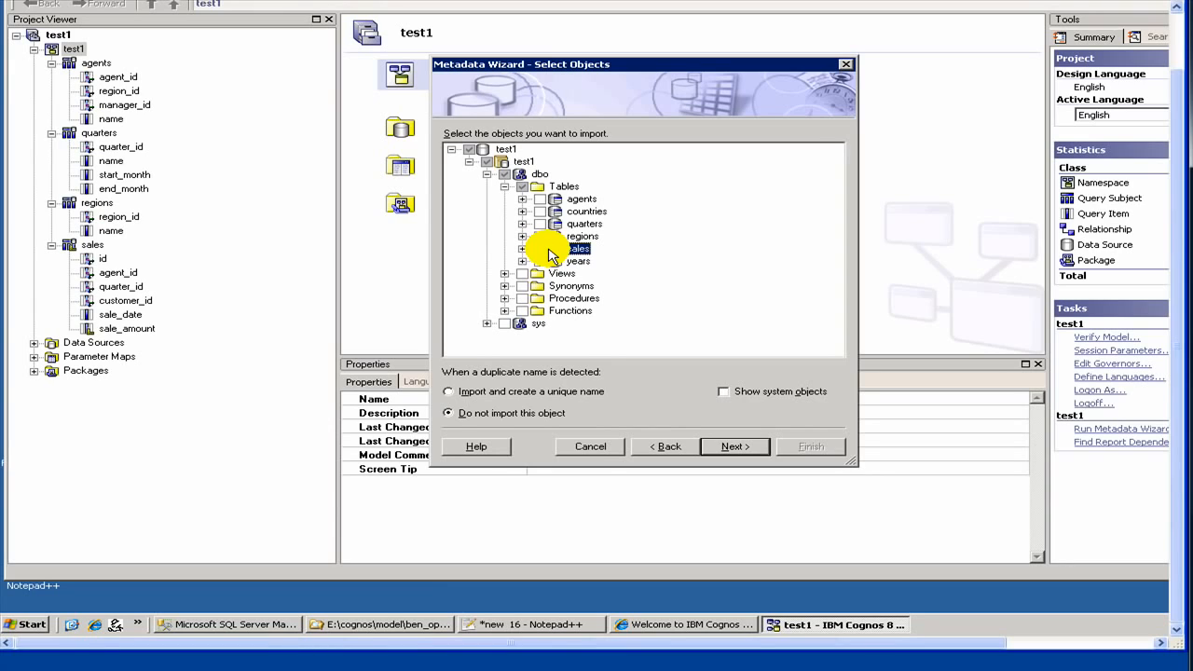
{"action": "left_click", "coordinate": [540, 249]}
{"action": "left_click", "coordinate": [538, 249]}
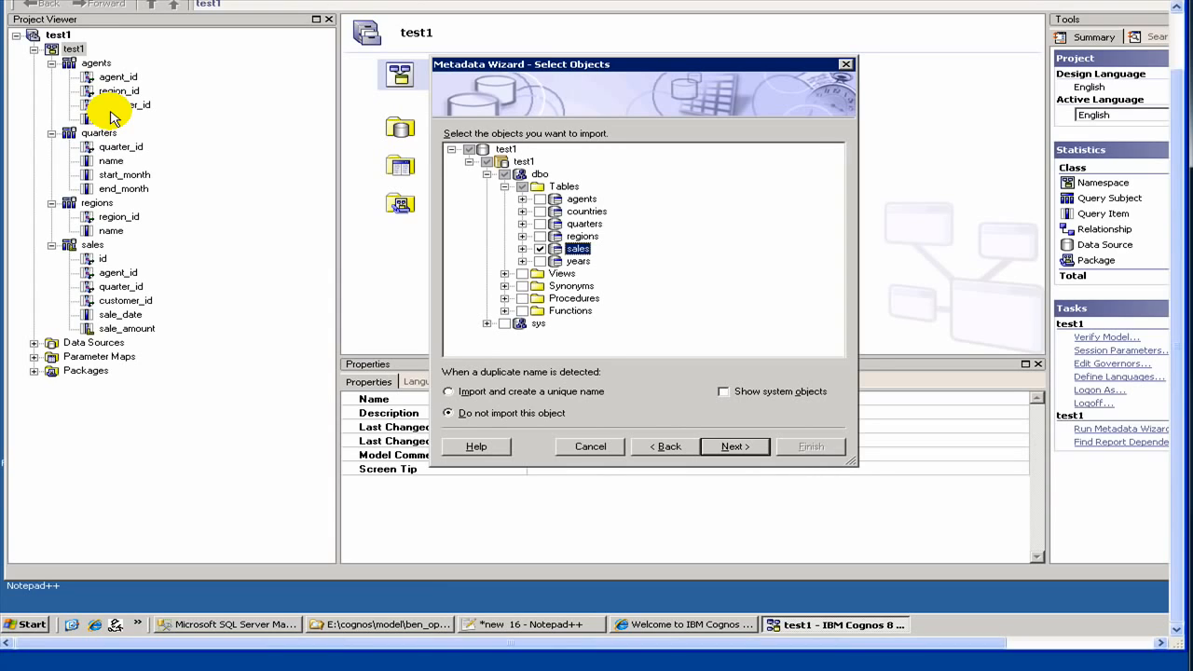
{"action": "left_click", "coordinate": [541, 248]}
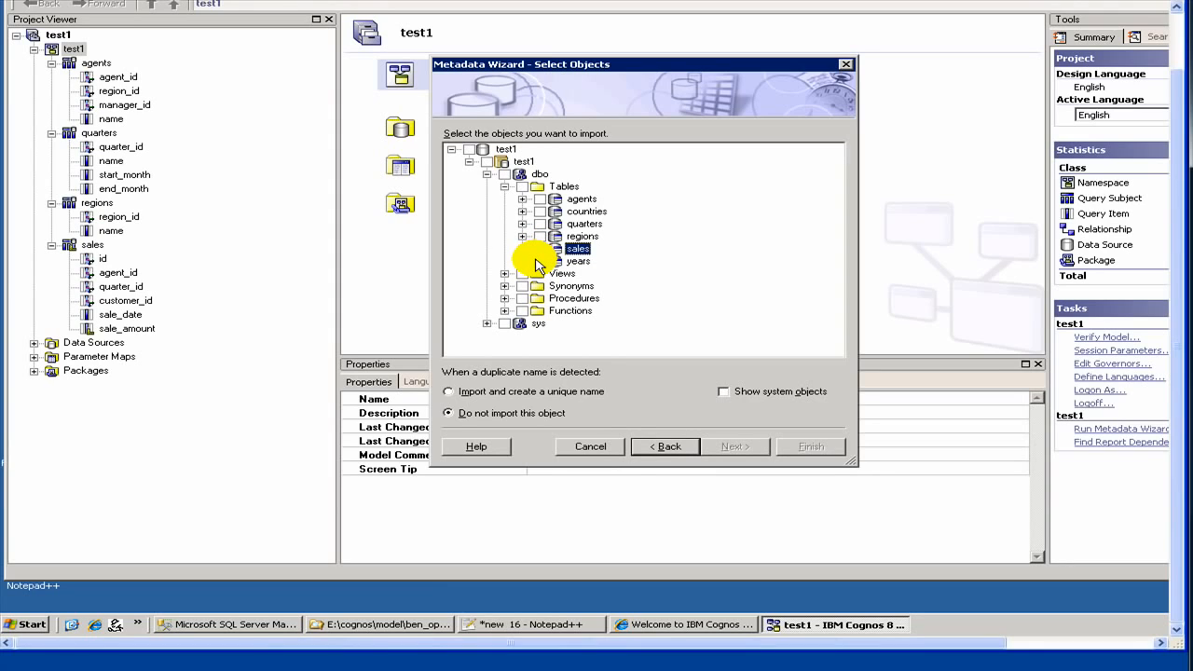
- Select the years and countries tables and import them into the test1 namespace
{"action": "left_click", "coordinate": [540, 261]}
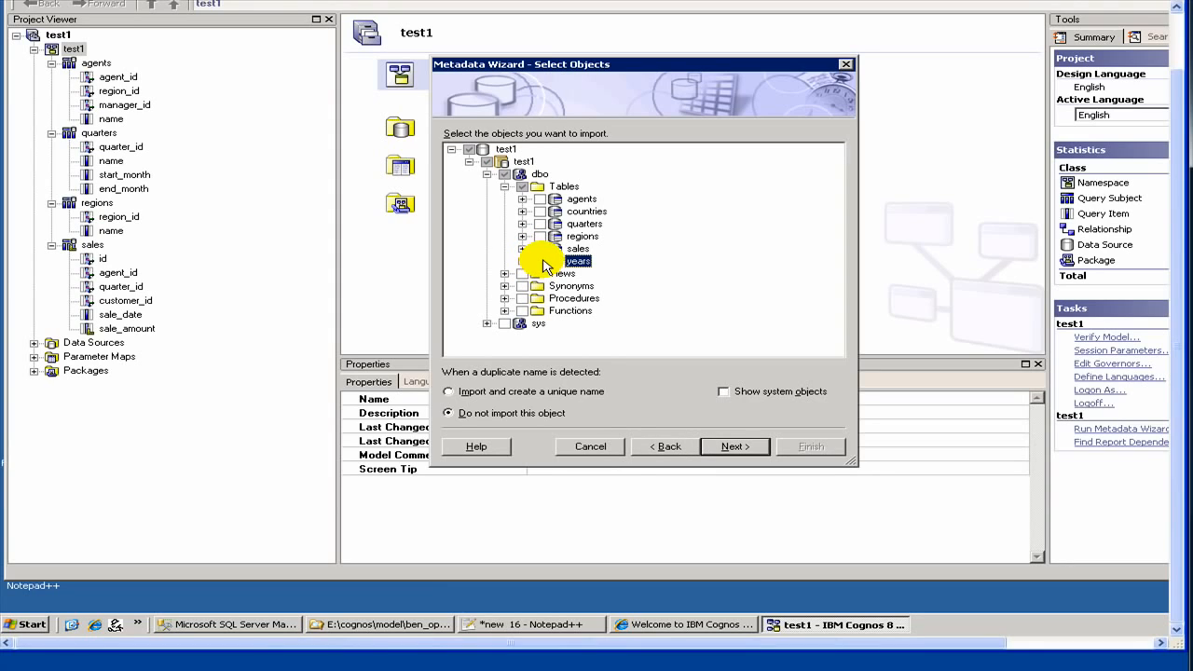
{"action": "left_click", "coordinate": [540, 211]}
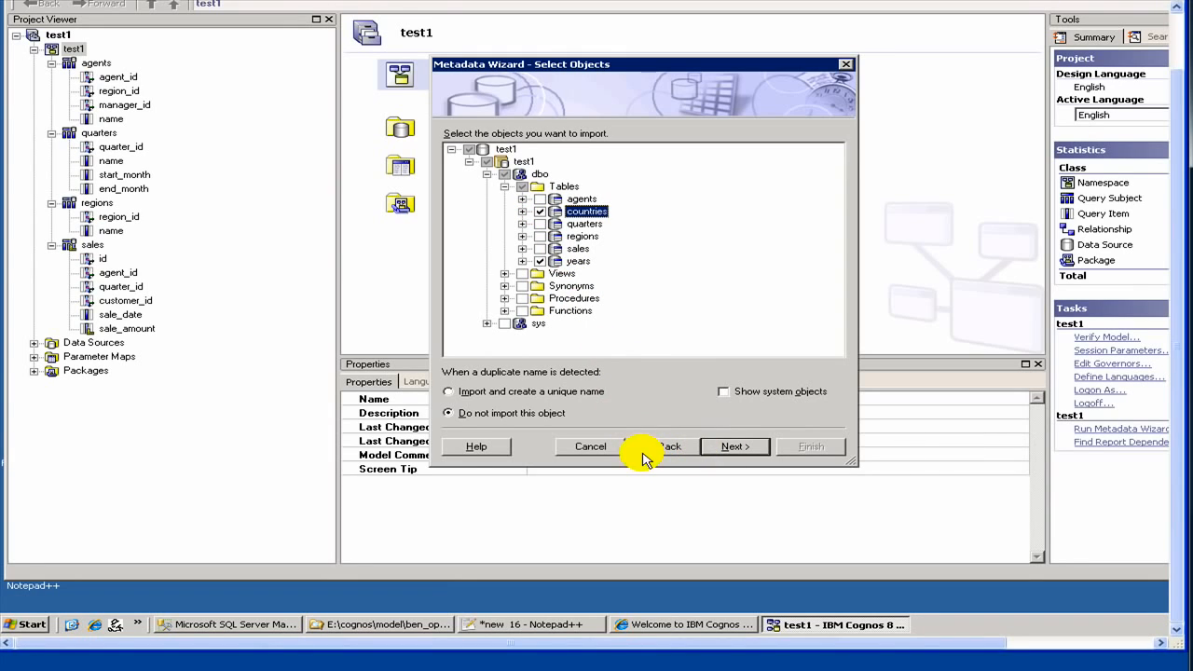
{"action": "left_click", "coordinate": [746, 455]}
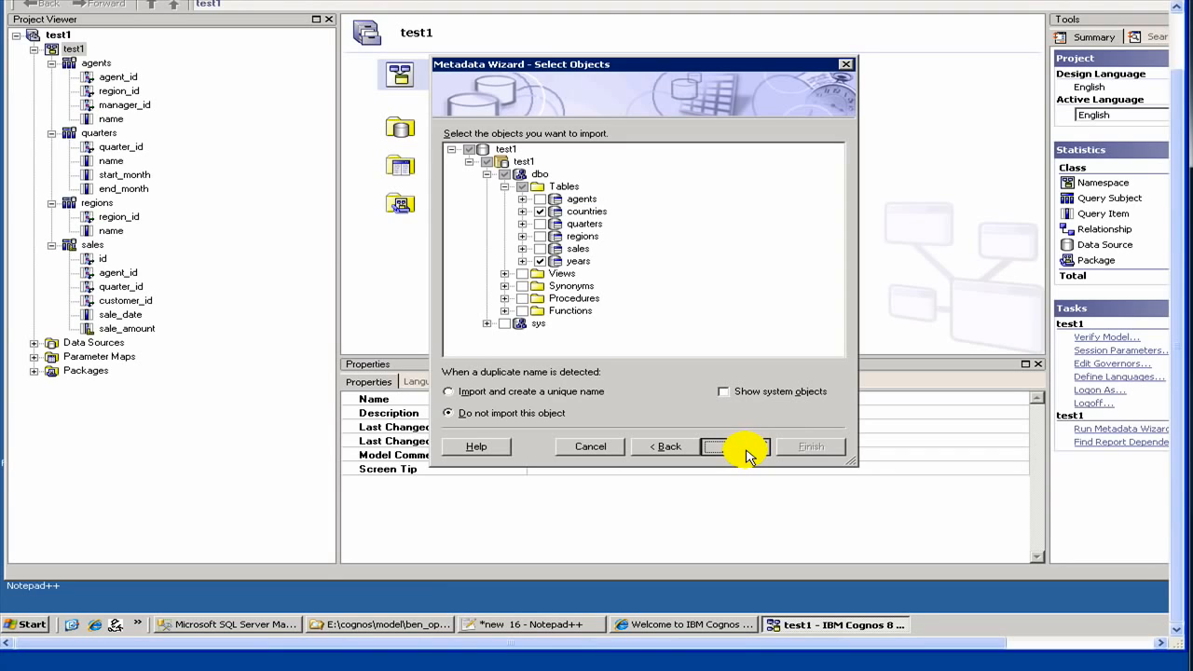
{"action": "left_click", "coordinate": [746, 455]}
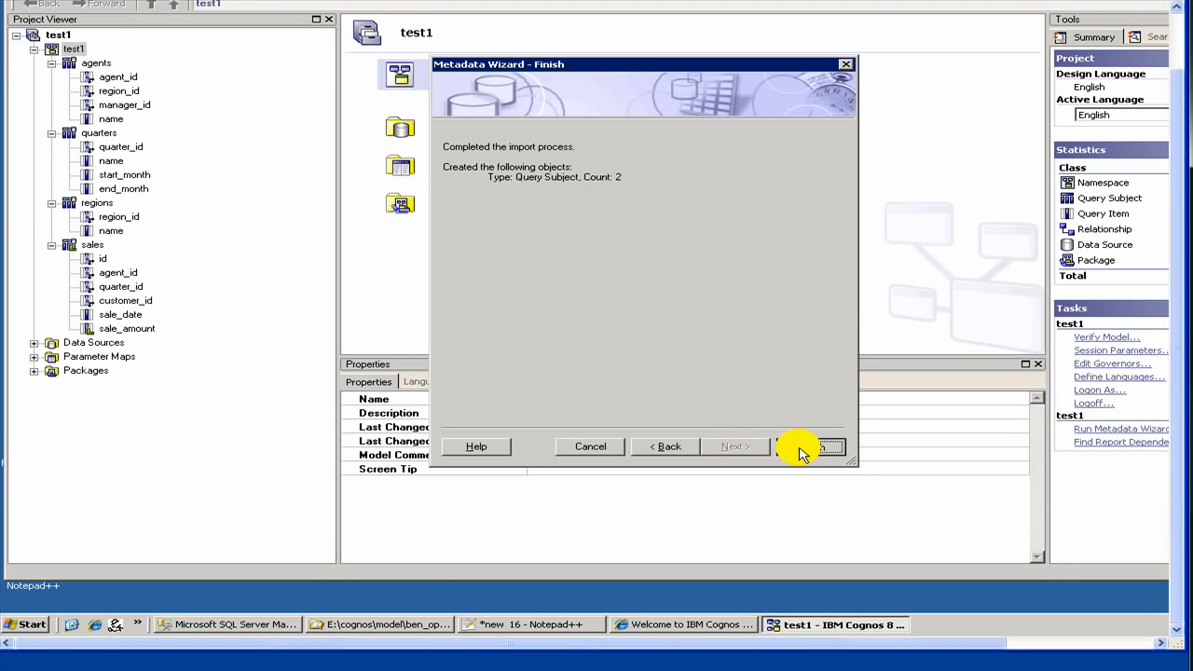
{"action": "left_click", "coordinate": [802, 451]}
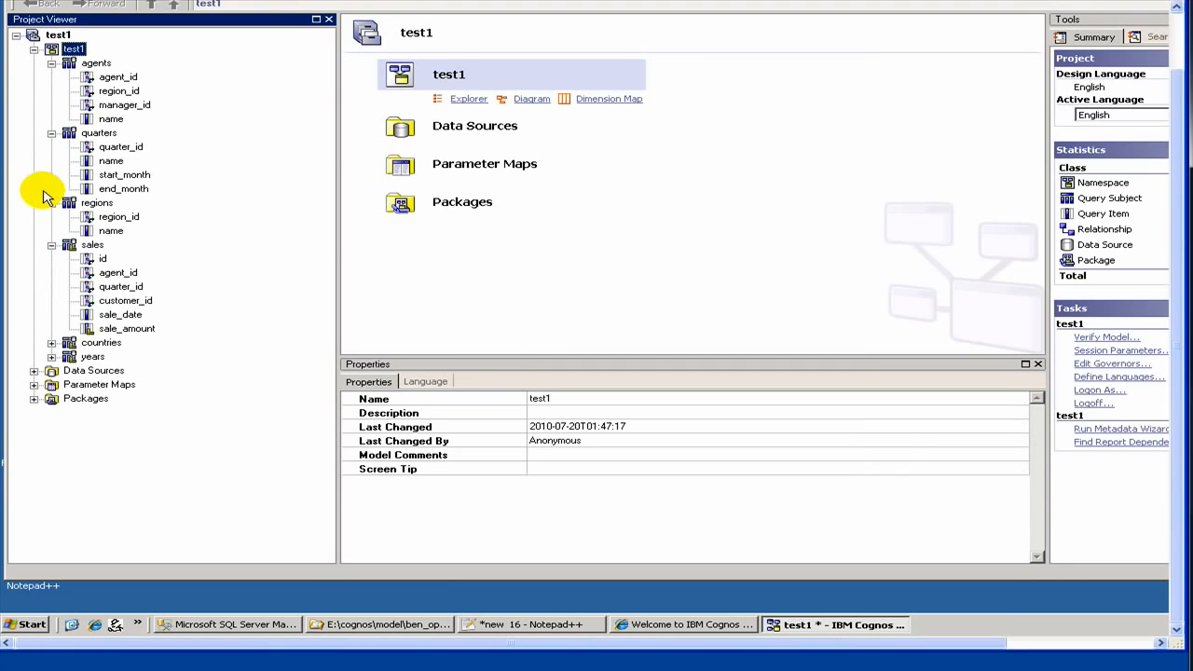
- Expand the countries and years query subjects to view their items, and inspect the regions query subject for comparison with the database
{"action": "left_click", "coordinate": [51, 343]}
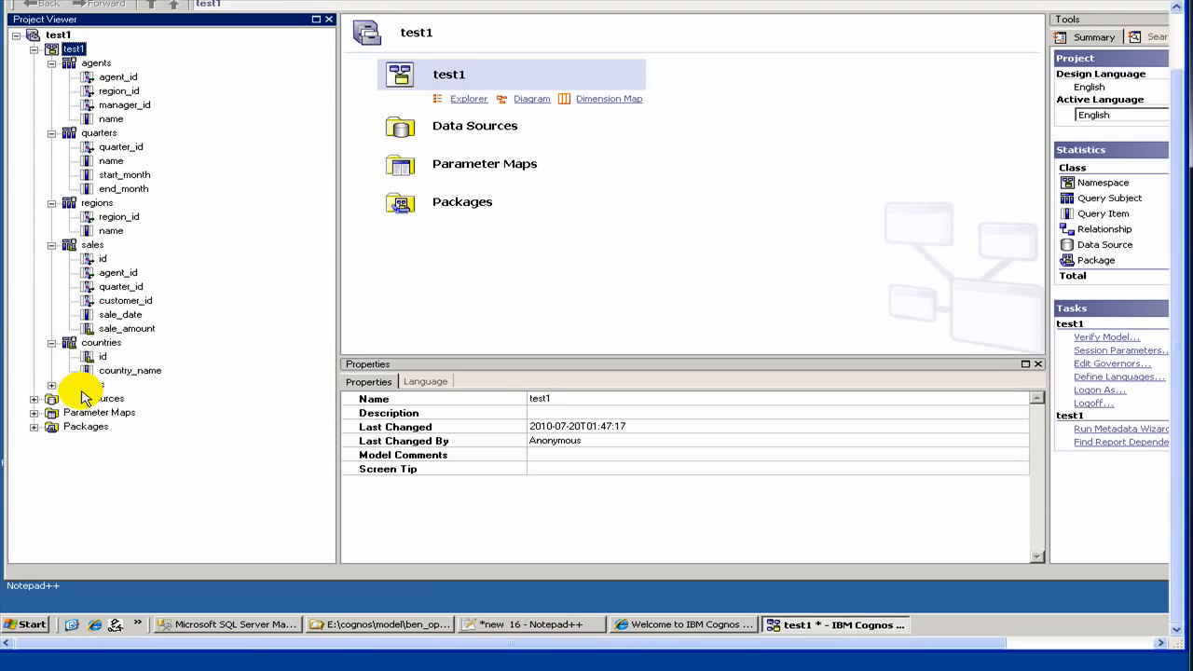
{"action": "left_click", "coordinate": [51, 385]}
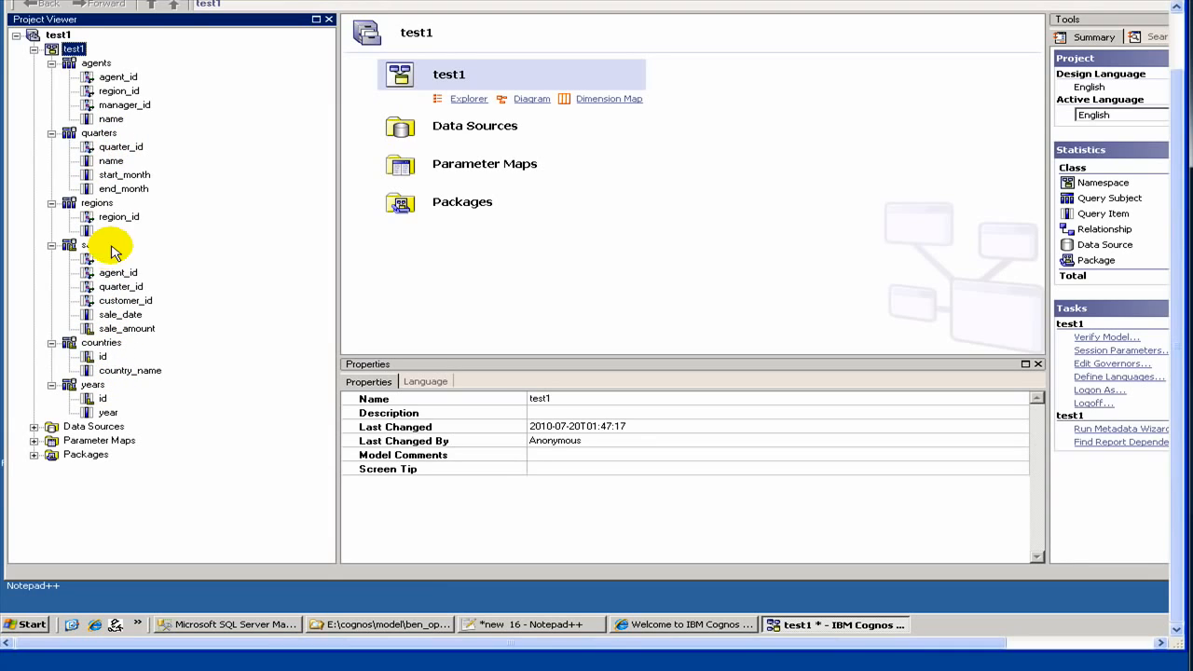
{"action": "left_click", "coordinate": [106, 345]}
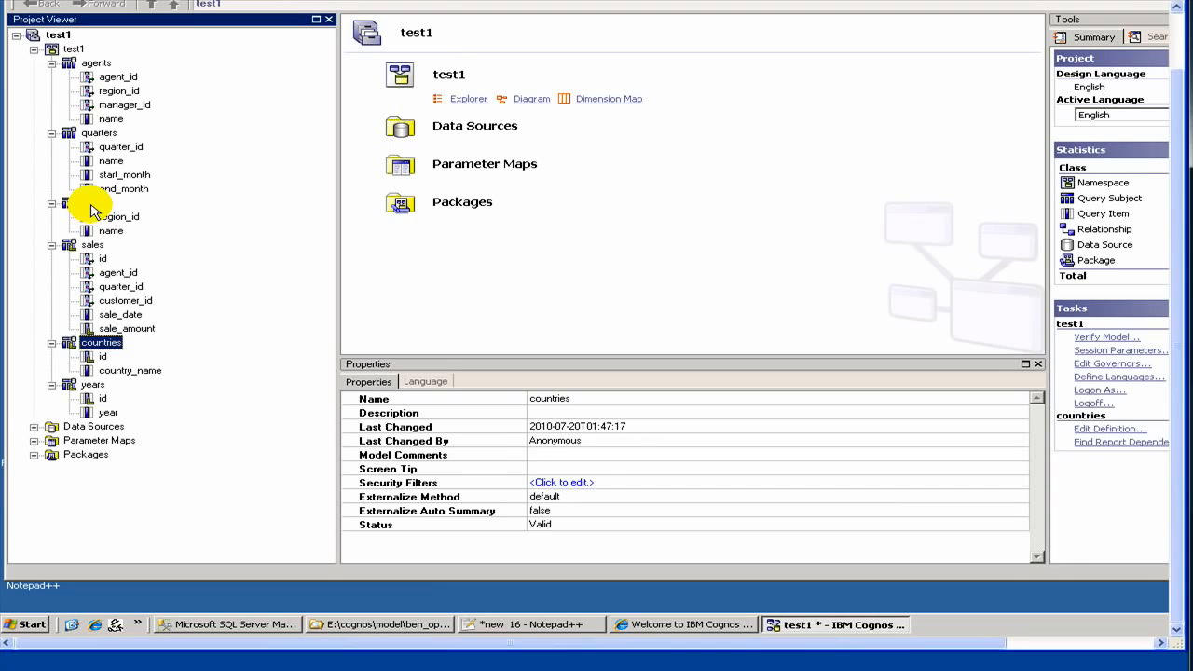
{"action": "left_click", "coordinate": [89, 205]}
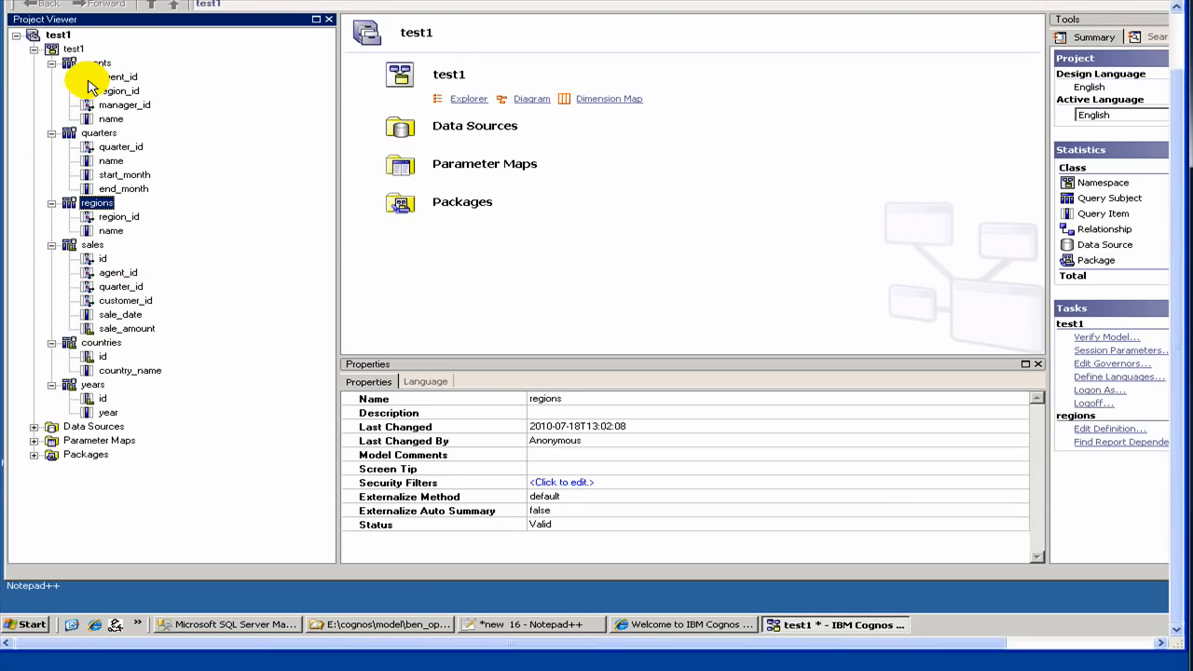
{"action": "left_click", "coordinate": [234, 626]}
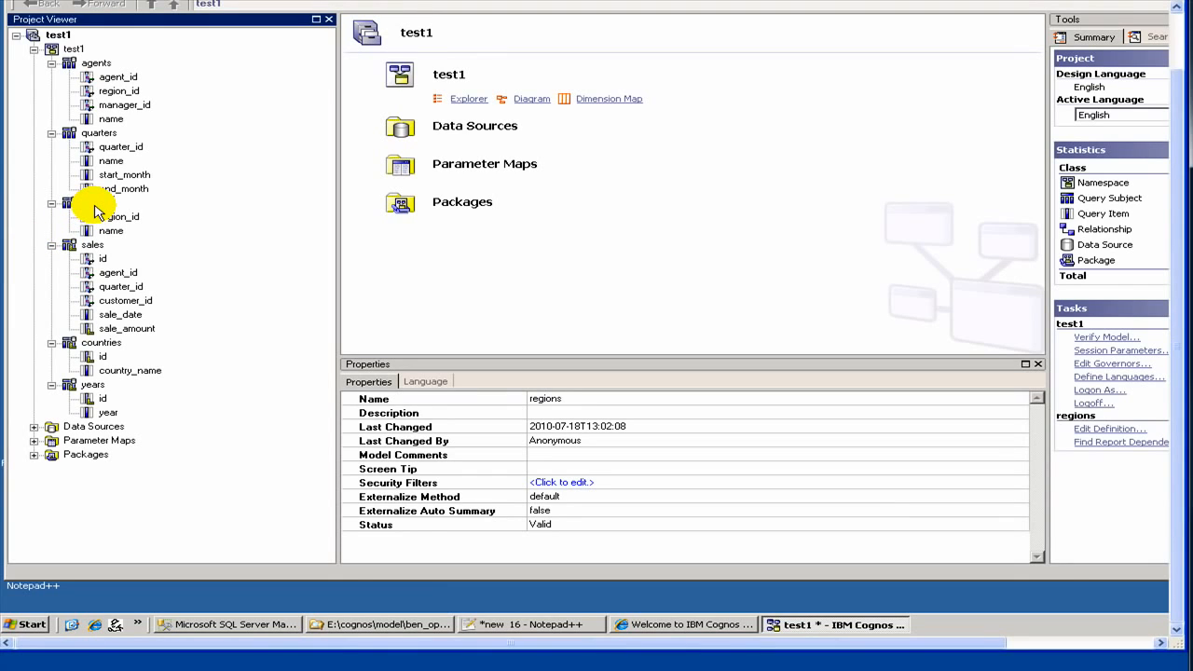
{"action": "right_click", "coordinate": [94, 204]}
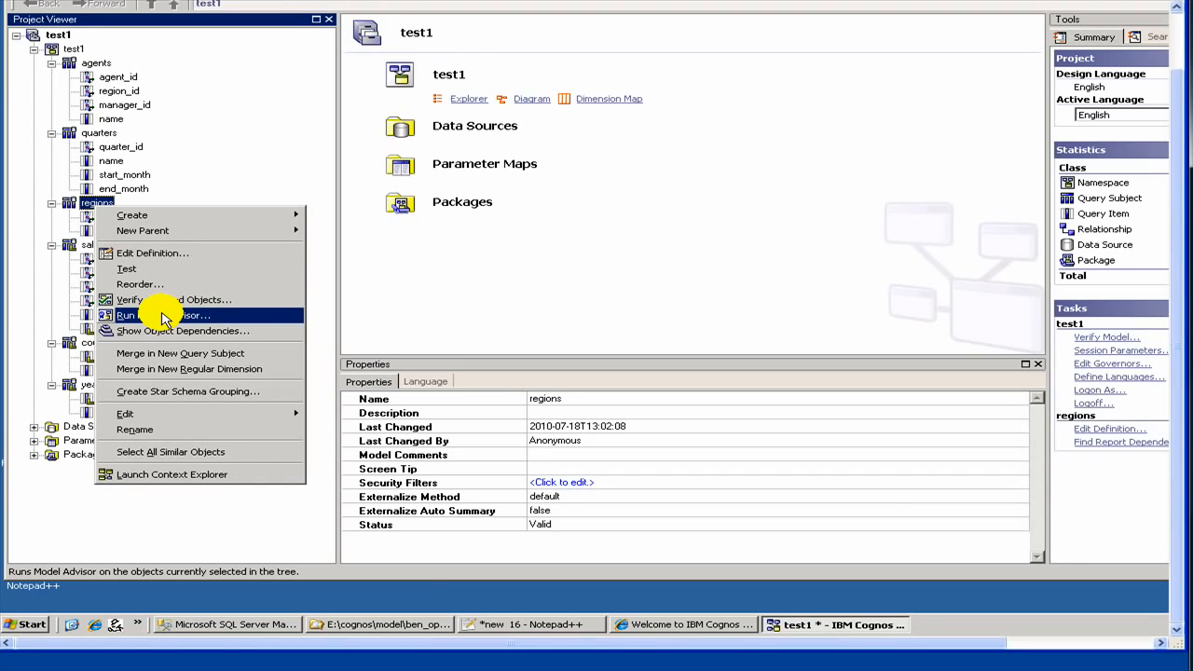
- Rerun the Metadata Wizard on the test1 namespace from the test1 data source, expanding the tables under dbo
{"action": "left_click", "coordinate": [65, 53]}
{"action": "right_click", "coordinate": [65, 52]}
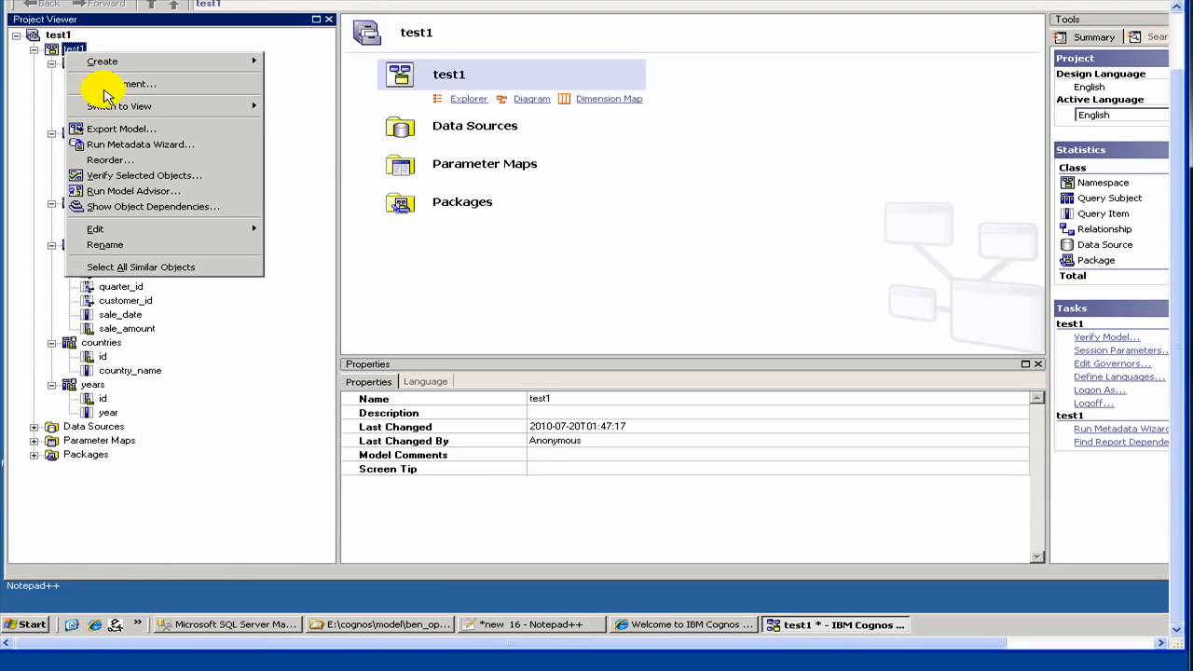
{"action": "left_click", "coordinate": [138, 145]}
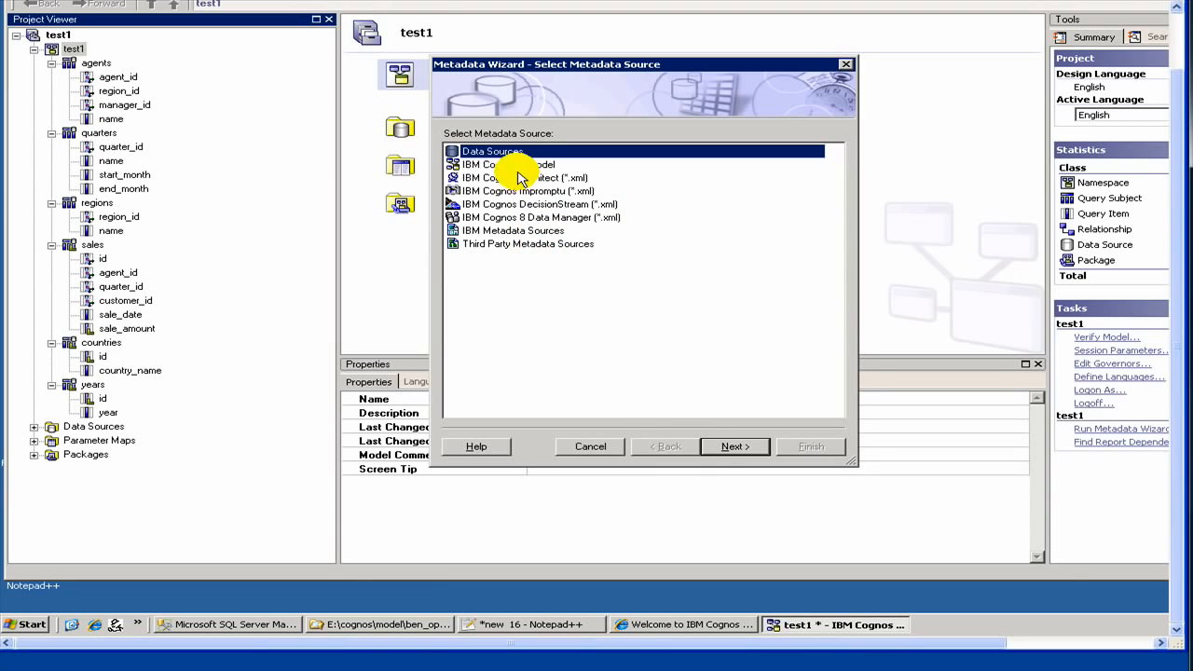
{"action": "left_click", "coordinate": [729, 455]}
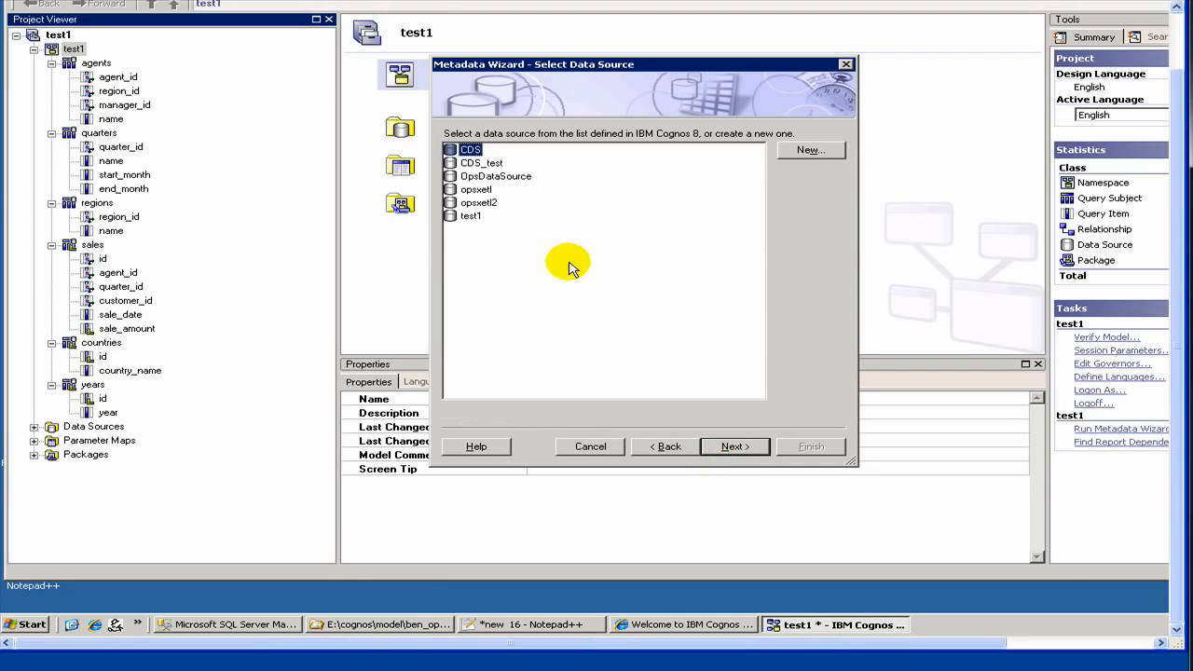
{"action": "left_click", "coordinate": [469, 215]}
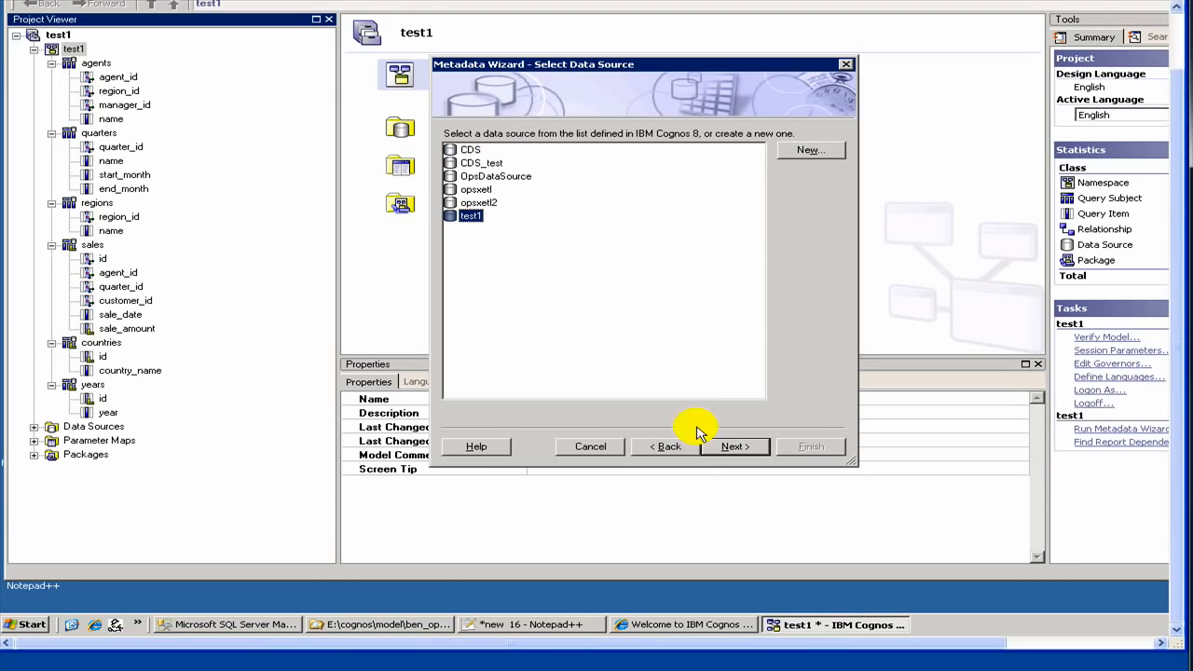
{"action": "left_click", "coordinate": [711, 447]}
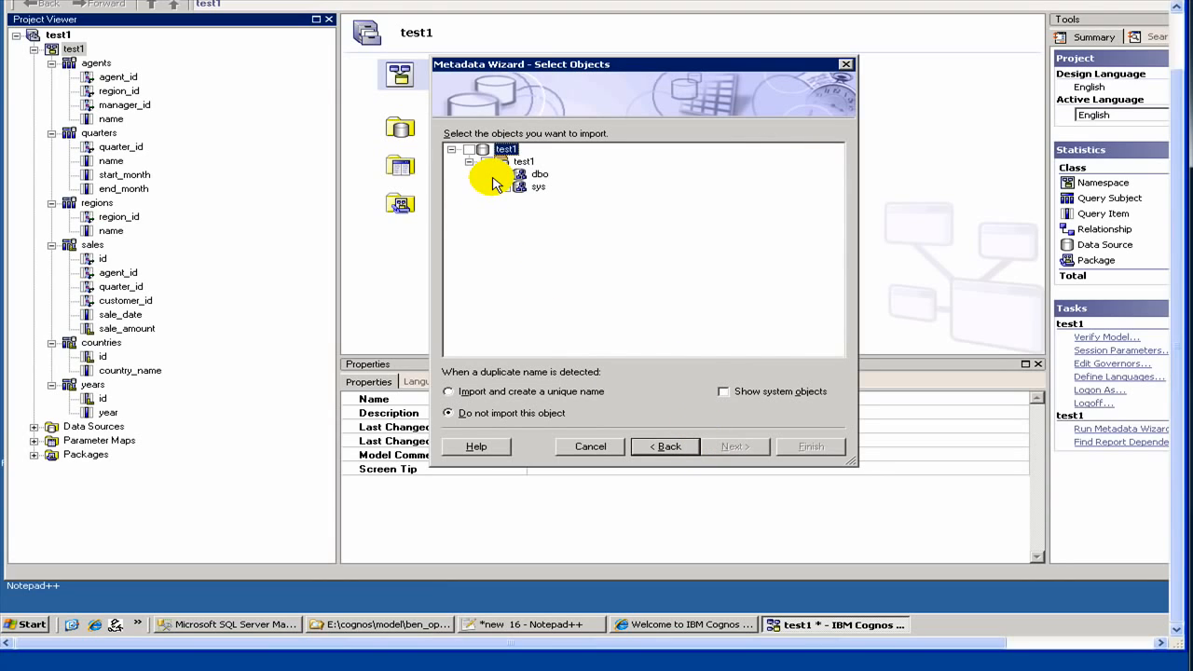
{"action": "left_click", "coordinate": [486, 175]}
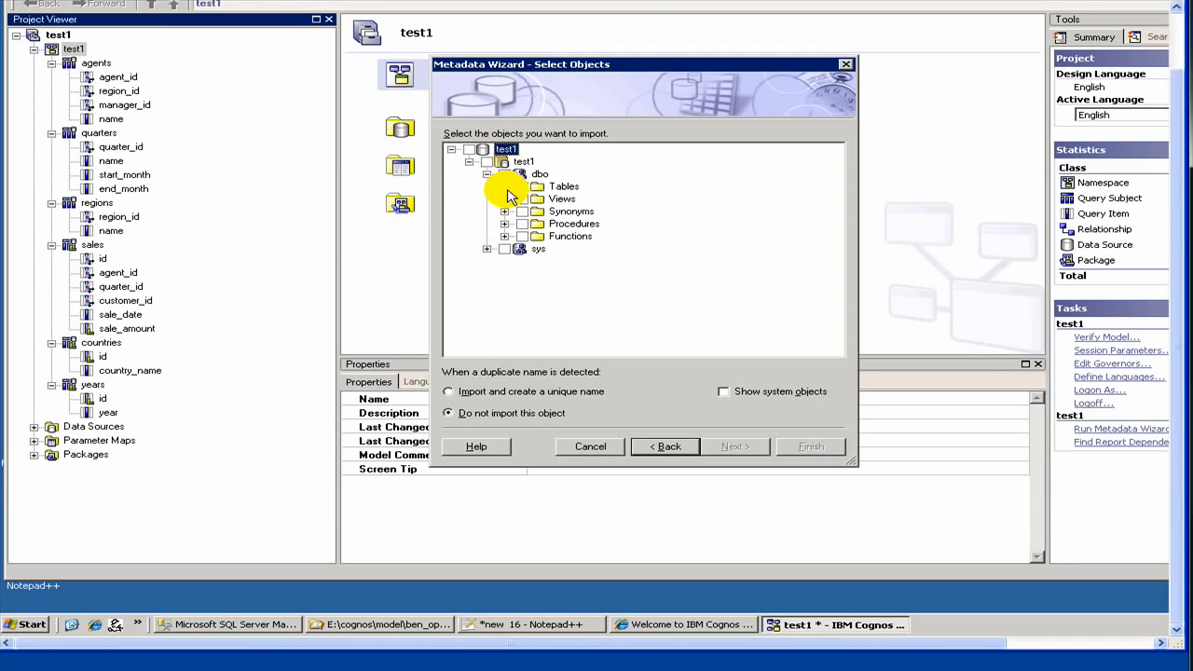
{"action": "left_click", "coordinate": [504, 186]}
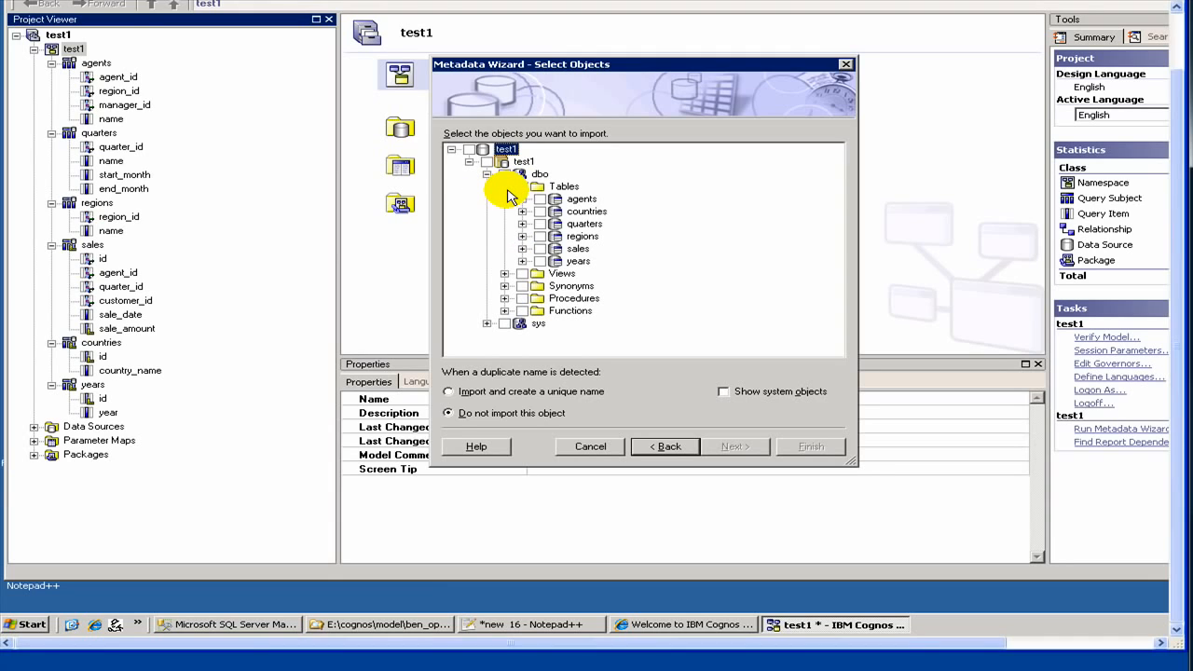
- Expand the regions table and select only its country_id column for import
{"action": "left_click", "coordinate": [538, 237]}
{"action": "left_click", "coordinate": [522, 236]}
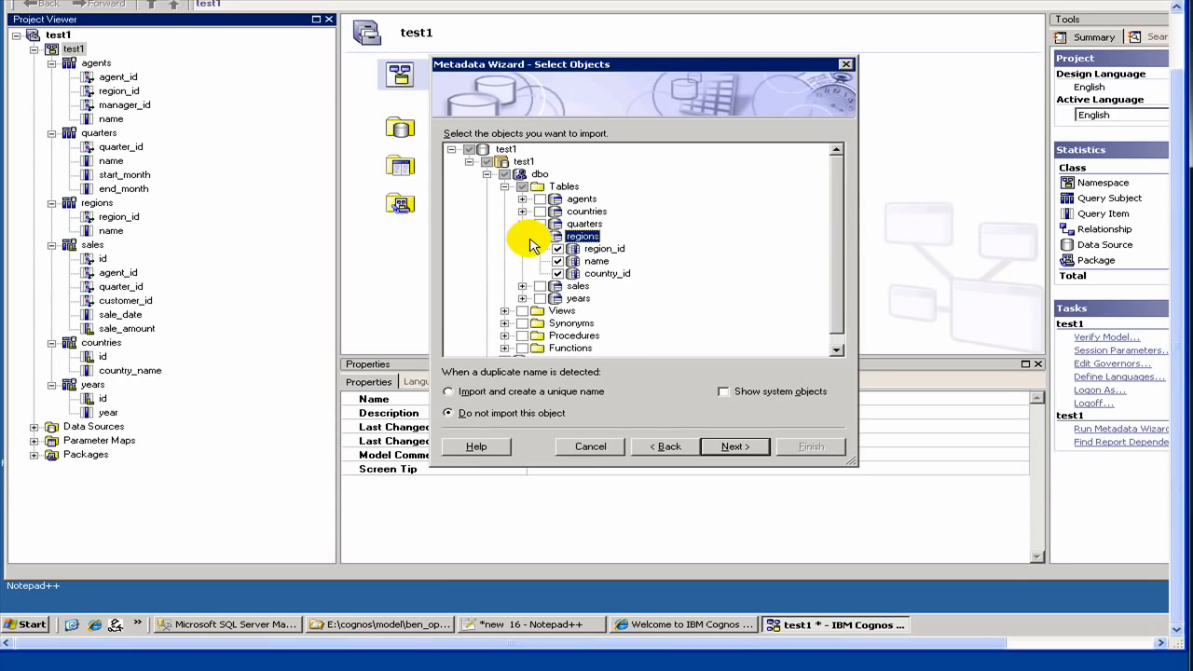
{"action": "left_click", "coordinate": [541, 238]}
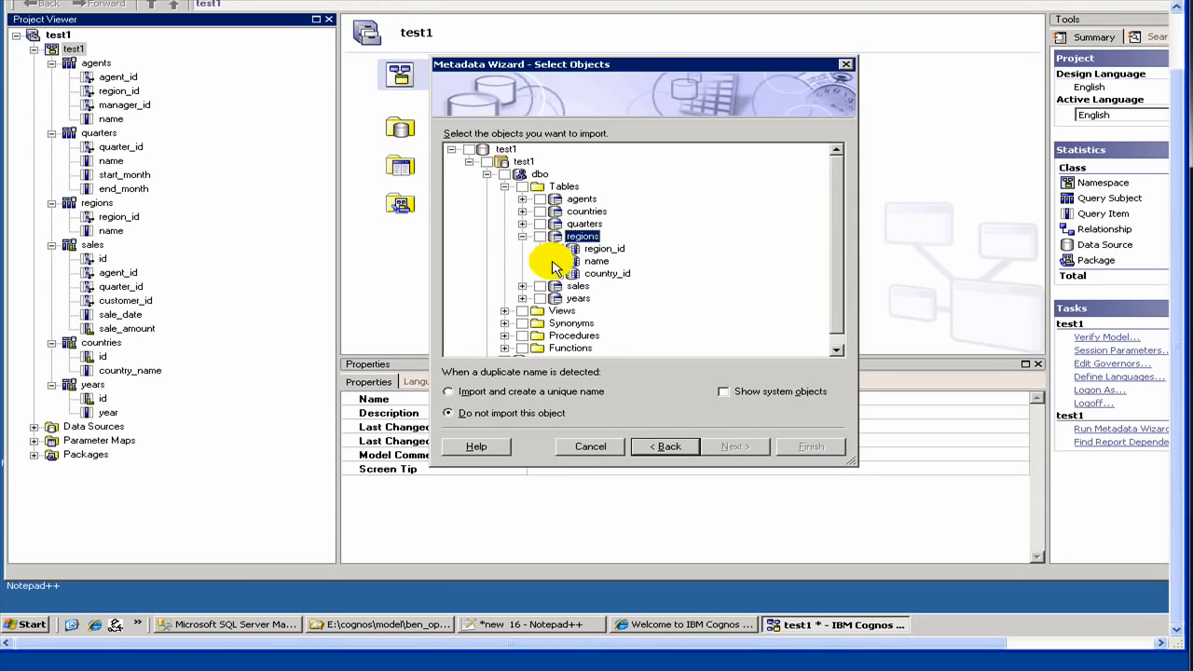
{"action": "left_click", "coordinate": [560, 272]}
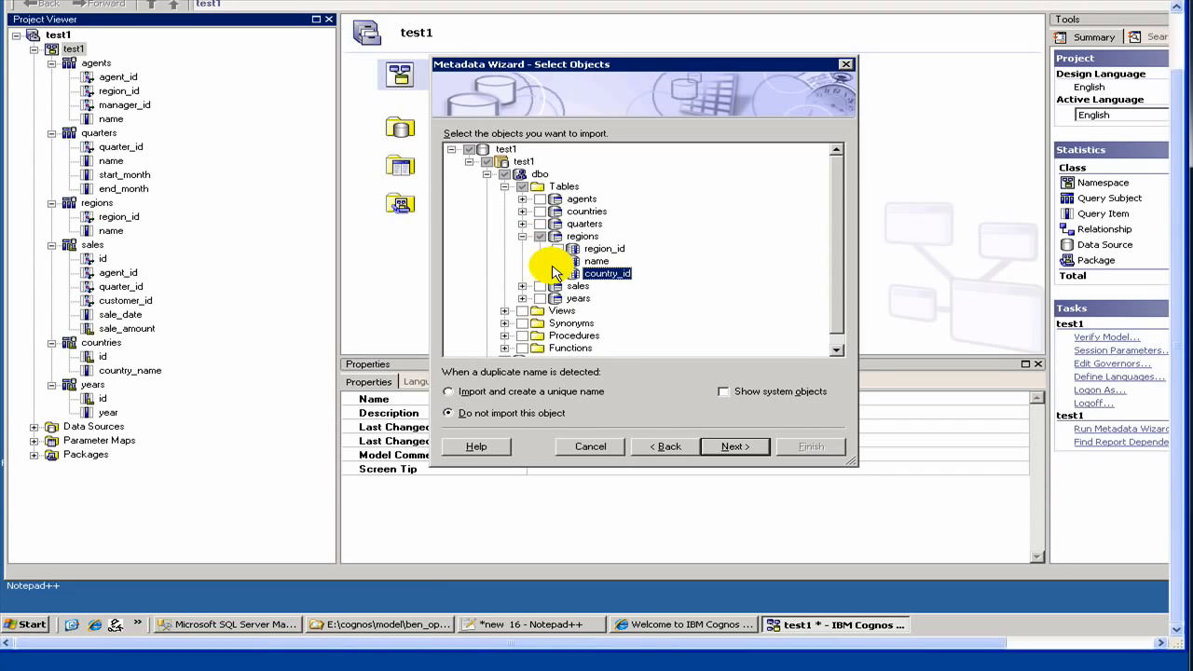
- Try to import the selected country_id column using primary and foreign keys to generate relationships, and close the wizard
{"action": "left_click", "coordinate": [732, 449]}
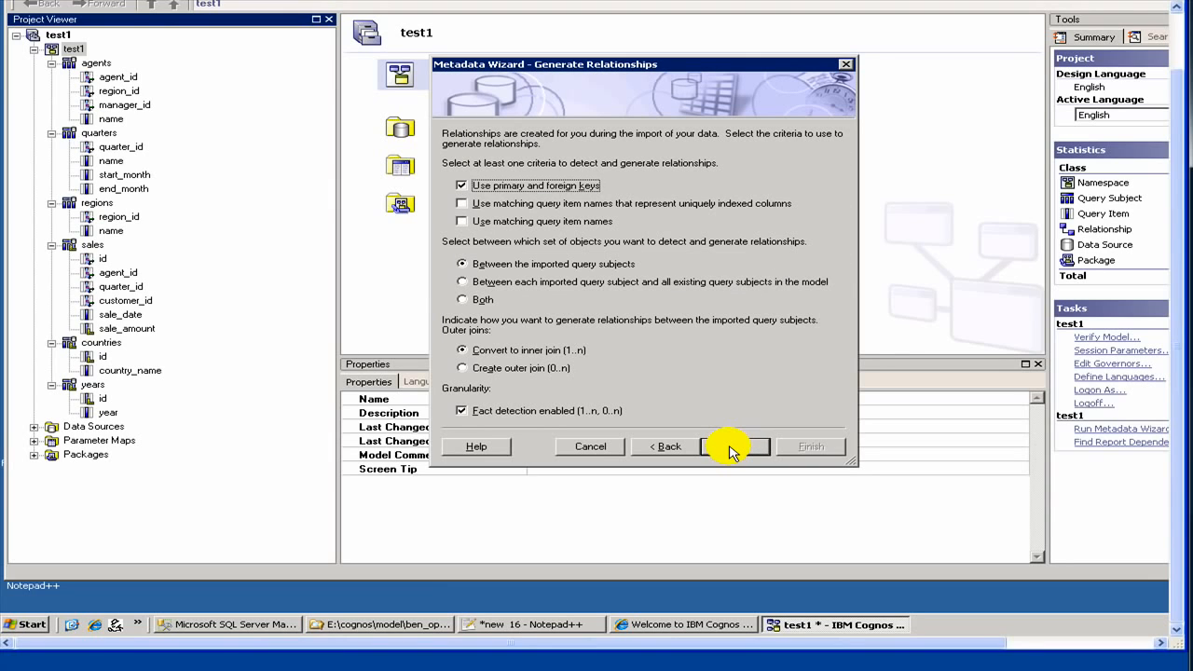
{"action": "left_click", "coordinate": [732, 451]}
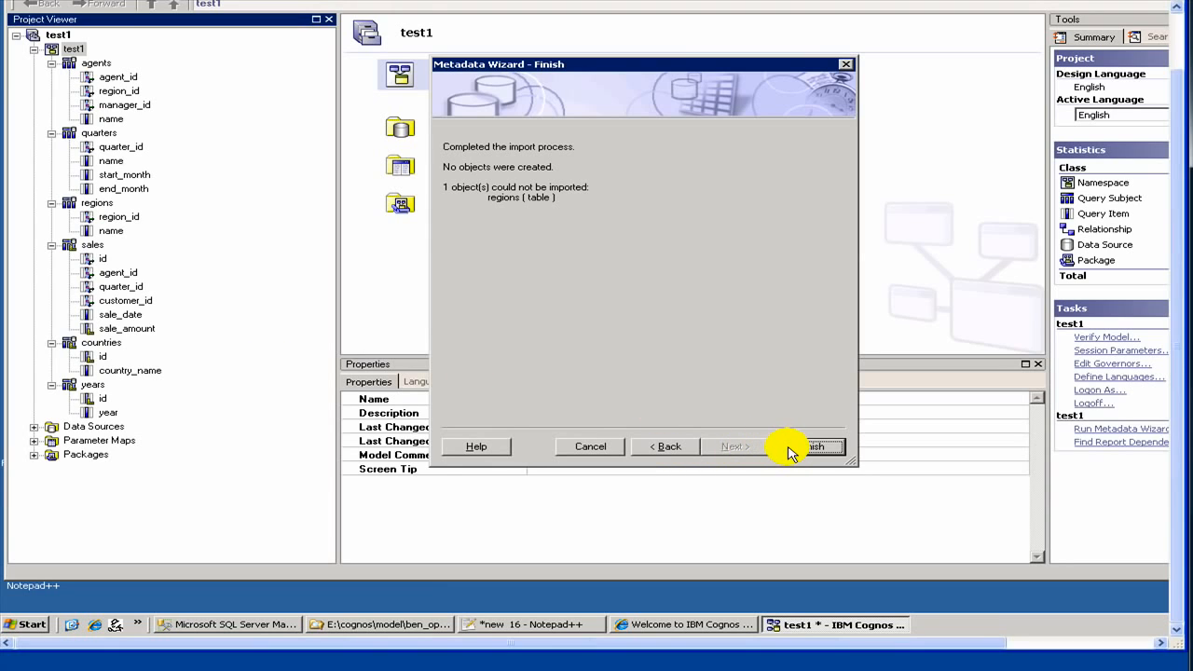
{"action": "left_click", "coordinate": [792, 447]}
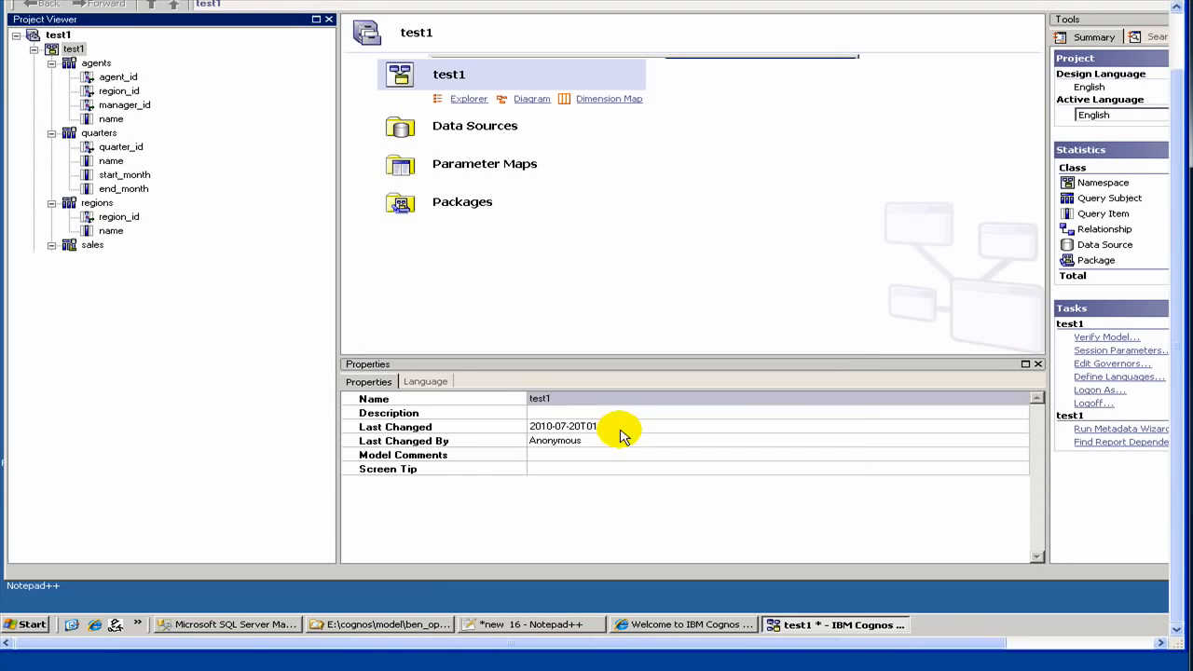
{"action": "right_click", "coordinate": [99, 202]}
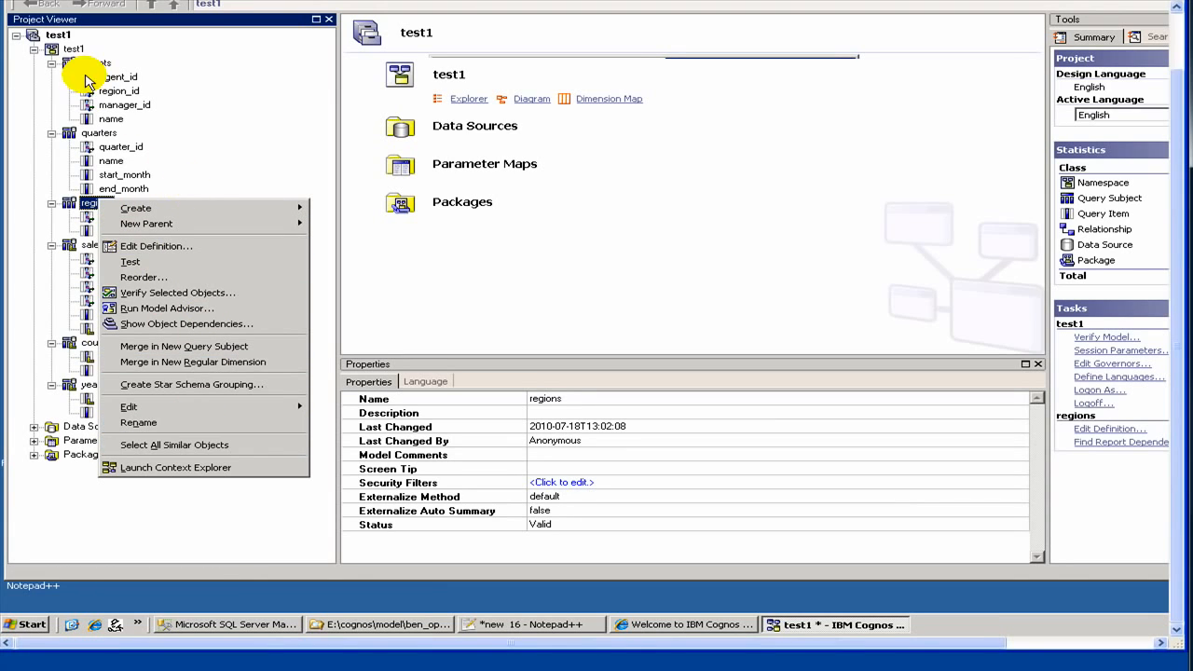
{"action": "right_click", "coordinate": [66, 46]}
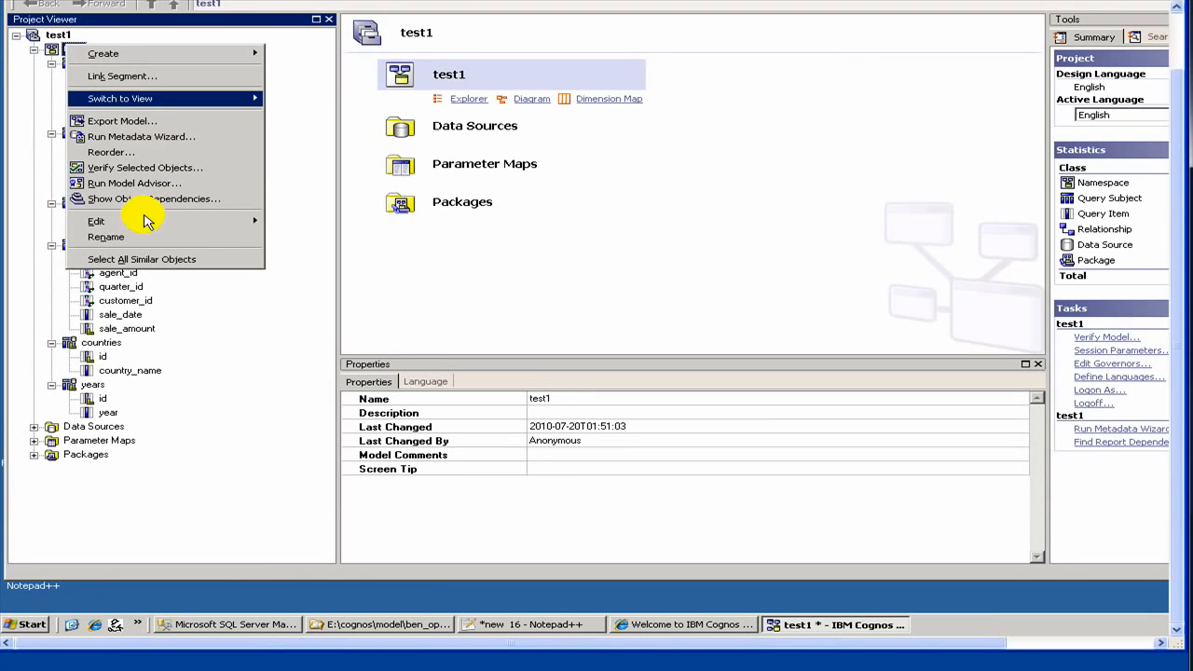
{"action": "left_click", "coordinate": [170, 532]}
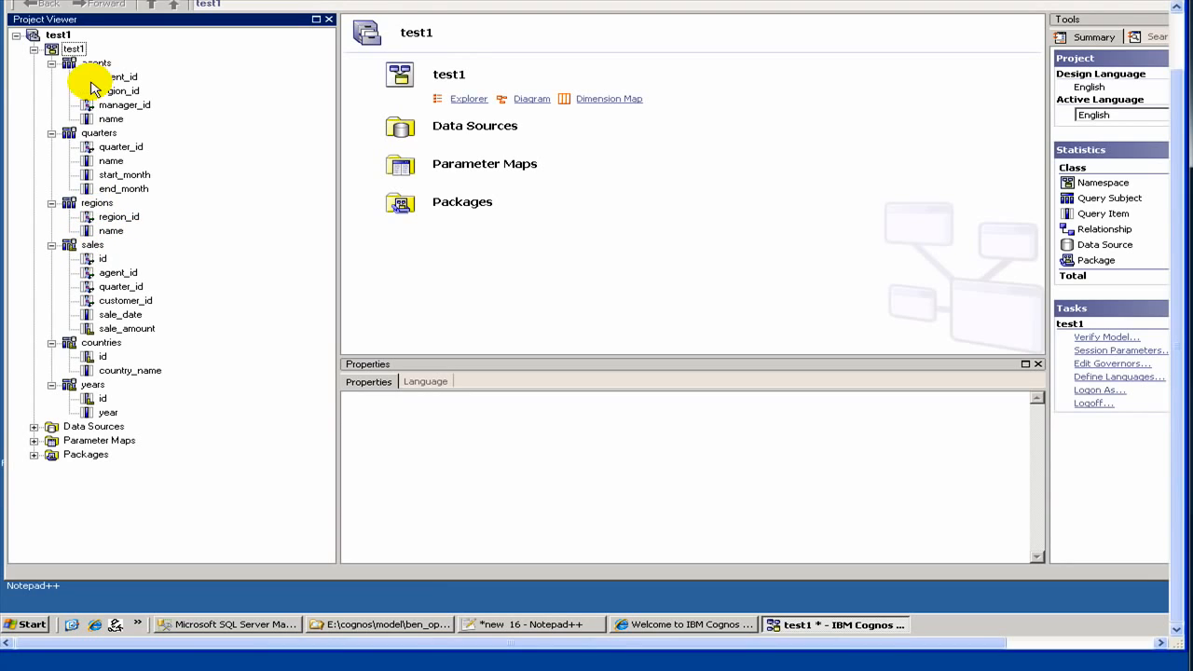
{"action": "right_click", "coordinate": [71, 50]}
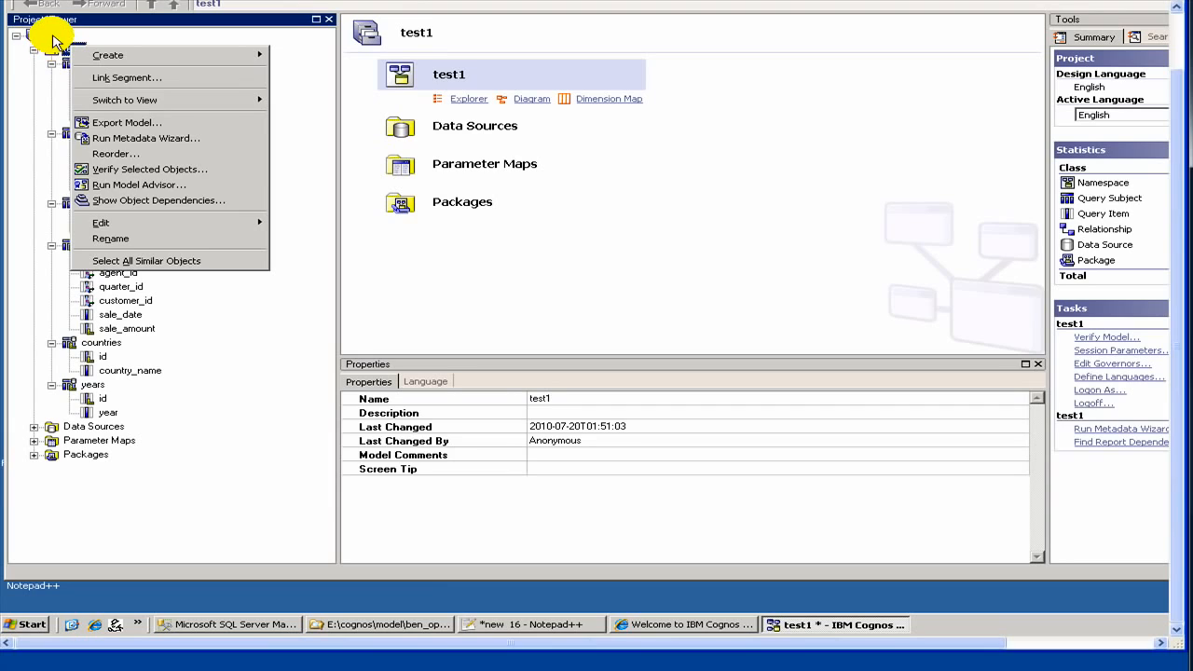
{"action": "left_click", "coordinate": [54, 35]}
{"action": "right_click", "coordinate": [54, 35]}
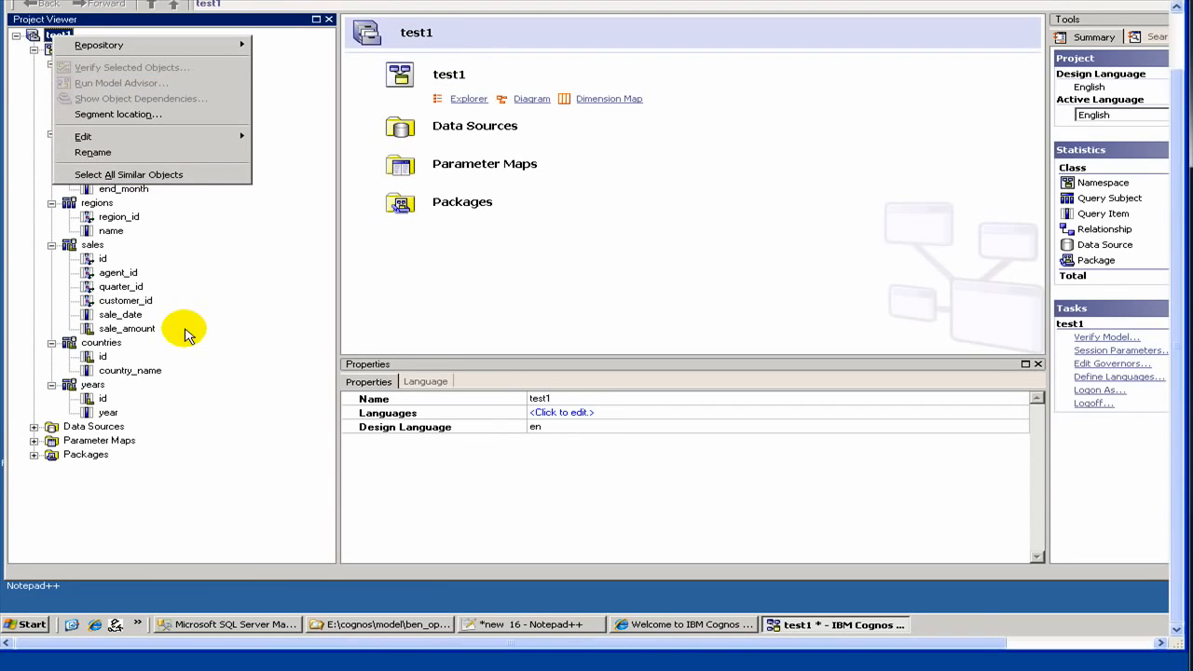
{"action": "left_click", "coordinate": [83, 193]}
{"action": "left_click", "coordinate": [87, 204]}
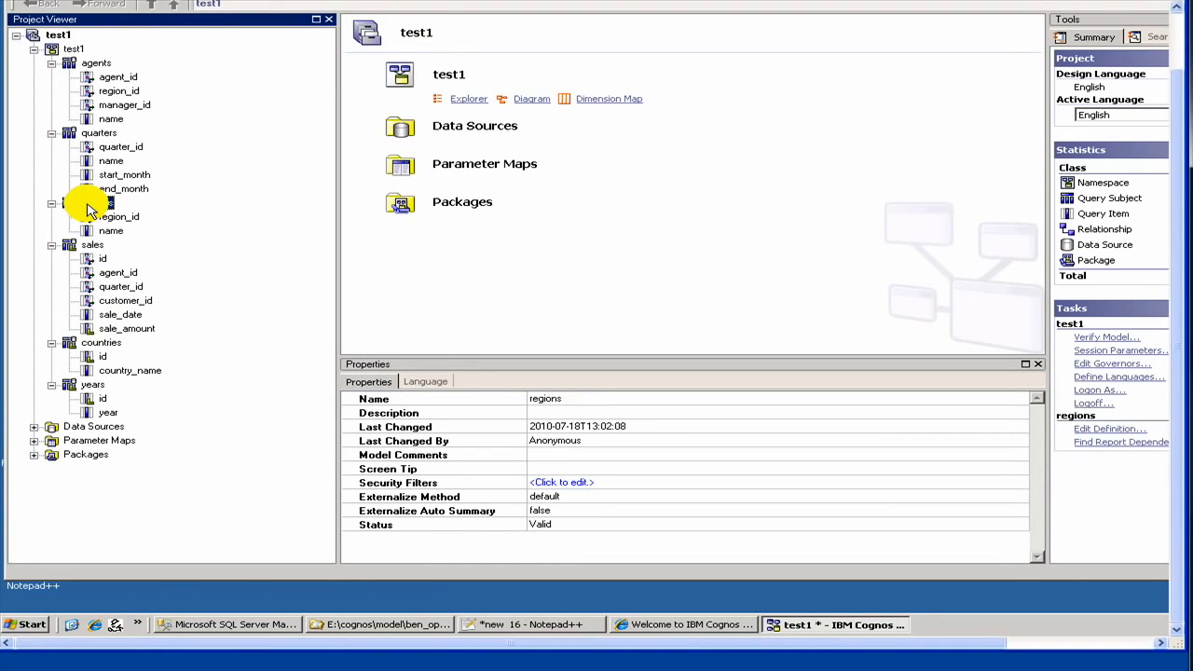
{"action": "right_click", "coordinate": [91, 208]}
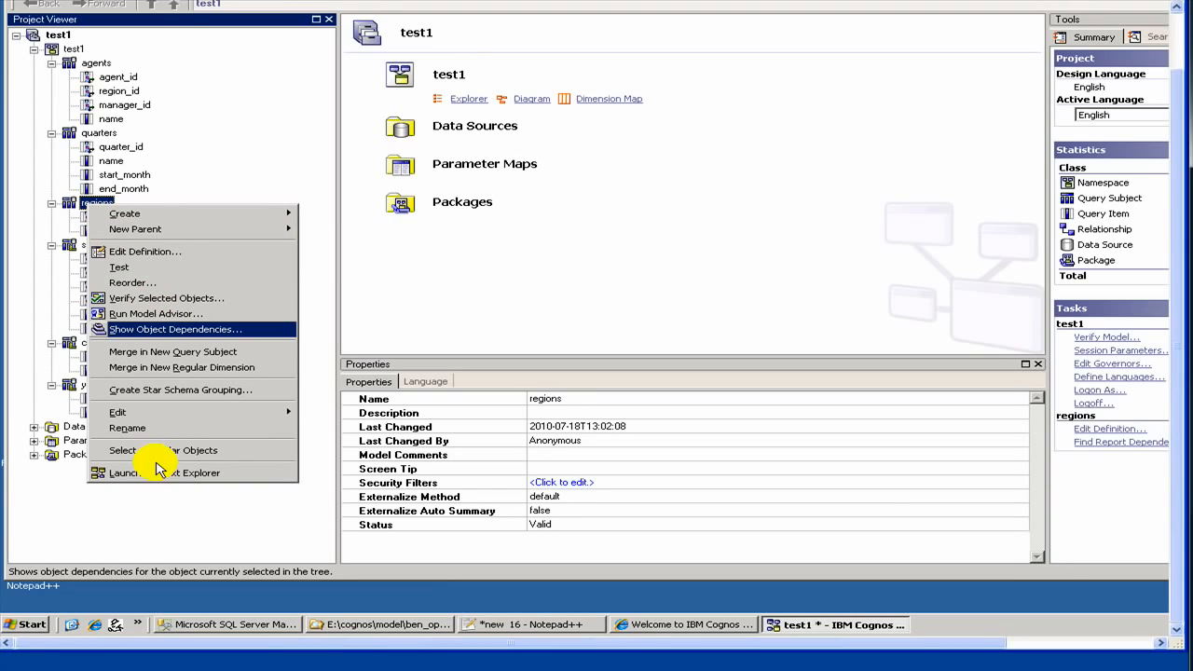
{"action": "left_click", "coordinate": [75, 207]}
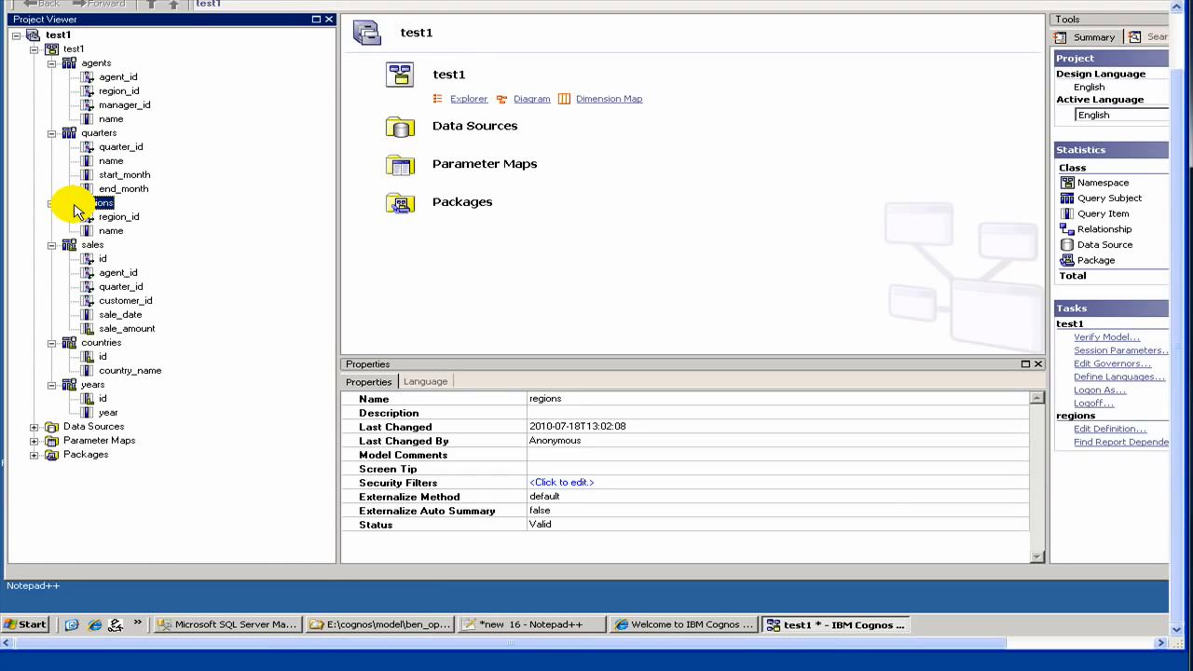
- Open the test1 namespace to list its objects and select the regions query subject
{"action": "double_click", "coordinate": [81, 52]}
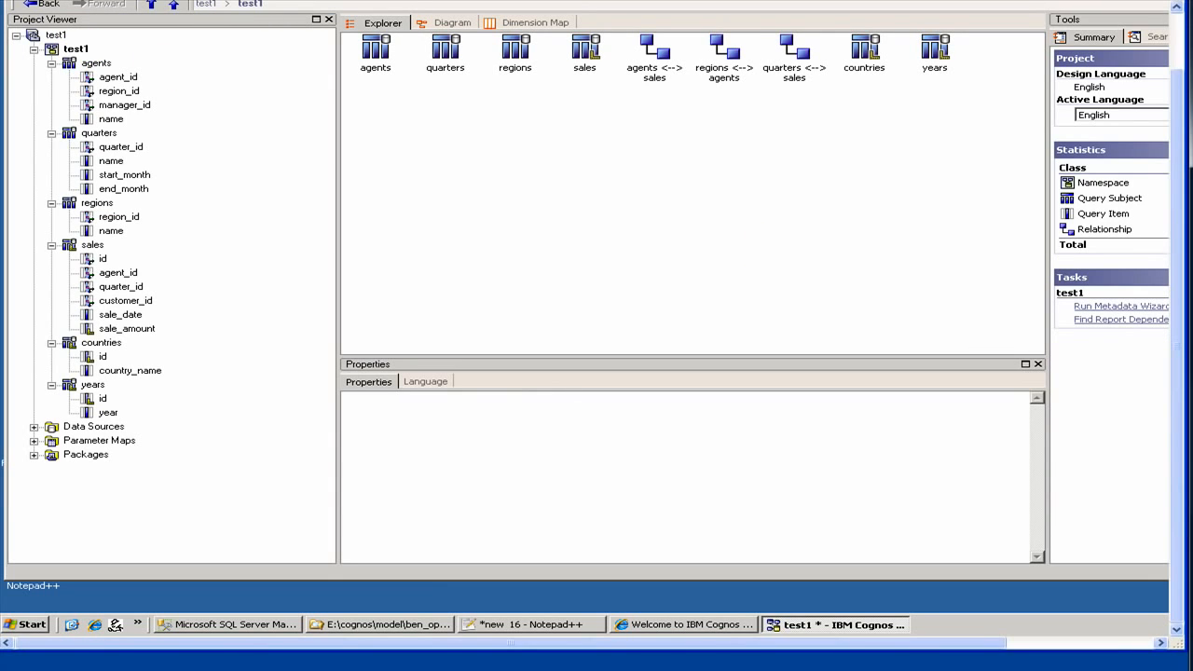
{"action": "left_click", "coordinate": [96, 203]}
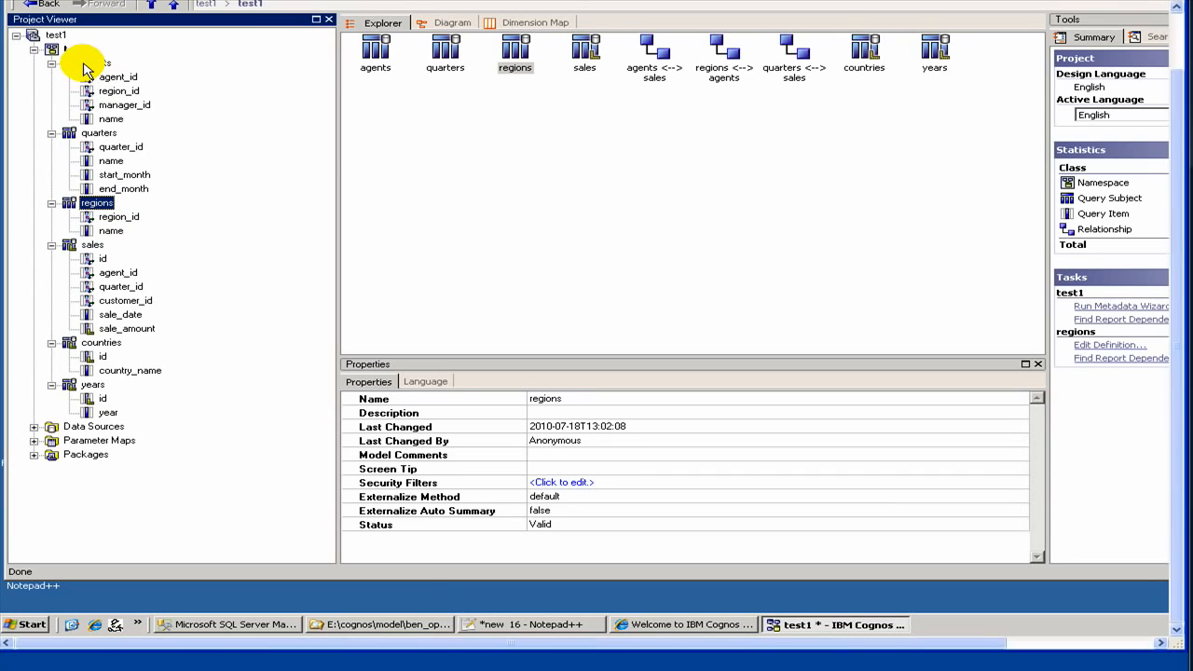
{"action": "right_click", "coordinate": [93, 206]}
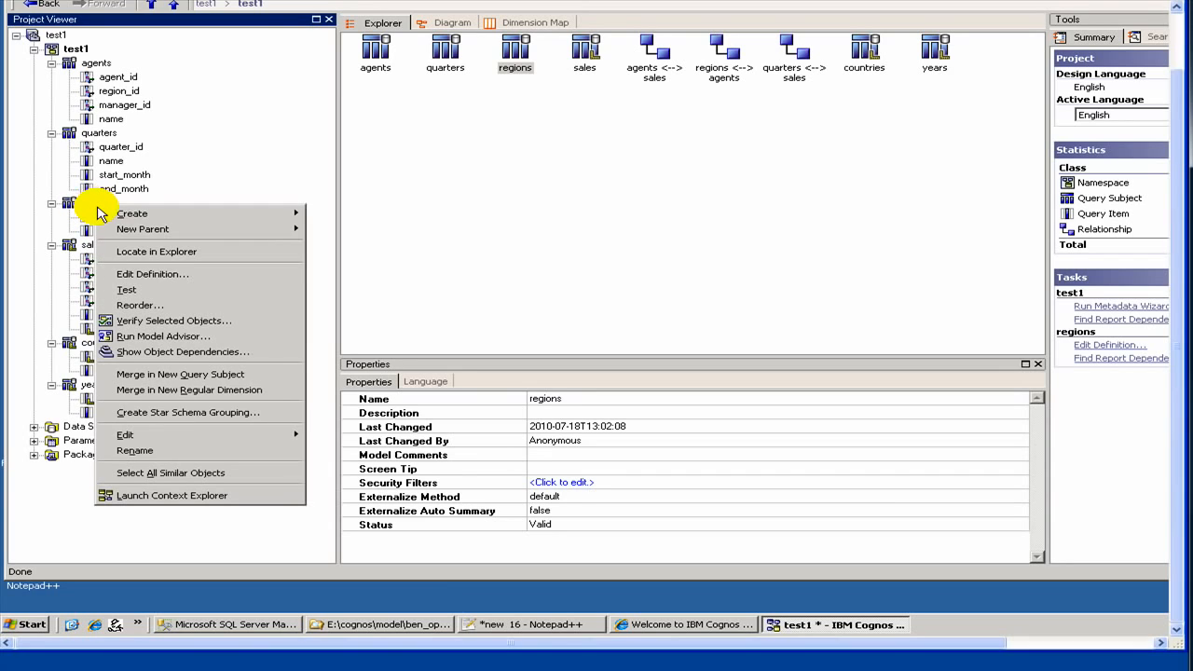
- Run the Metadata Wizard again on the test1 namespace with the test1 data source and expand the dbo tables
{"action": "left_click", "coordinate": [82, 48]}
{"action": "right_click", "coordinate": [80, 49]}
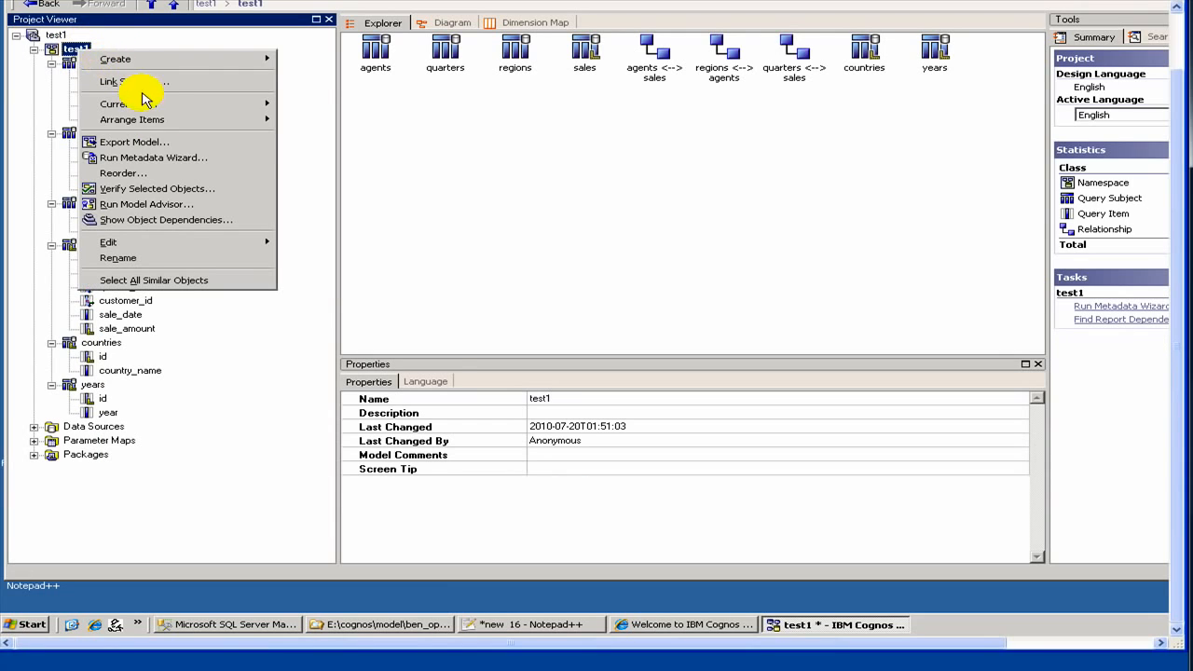
{"action": "left_click", "coordinate": [180, 164]}
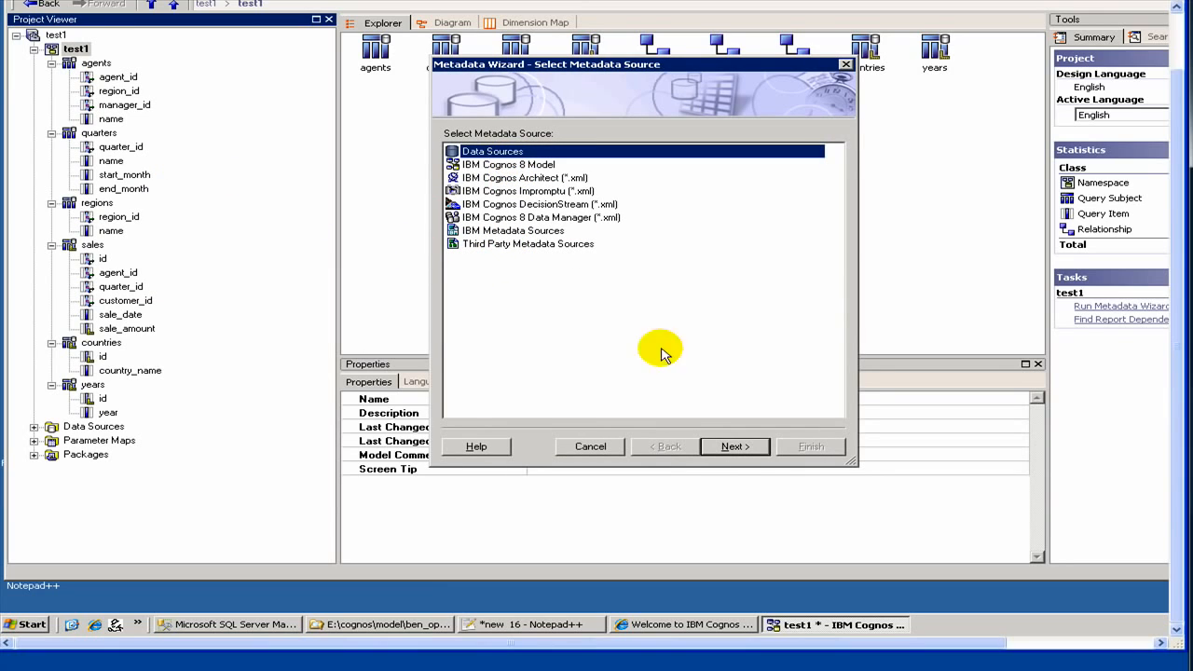
{"action": "left_click", "coordinate": [725, 450]}
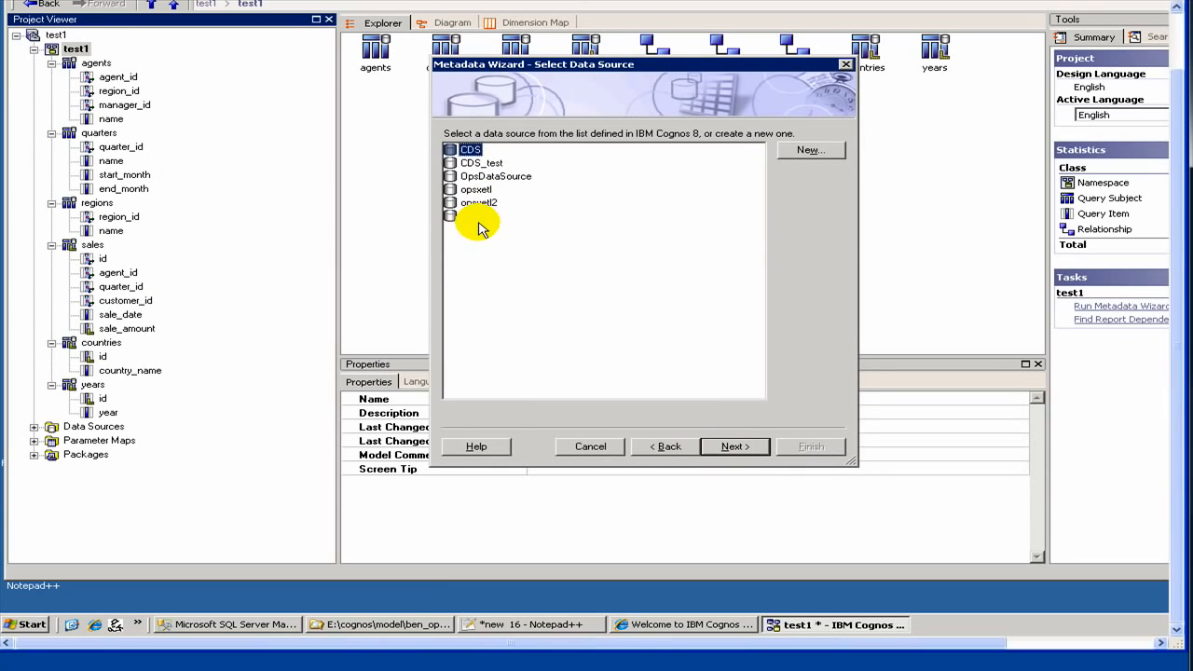
{"action": "left_click", "coordinate": [471, 215]}
{"action": "left_click", "coordinate": [732, 446]}
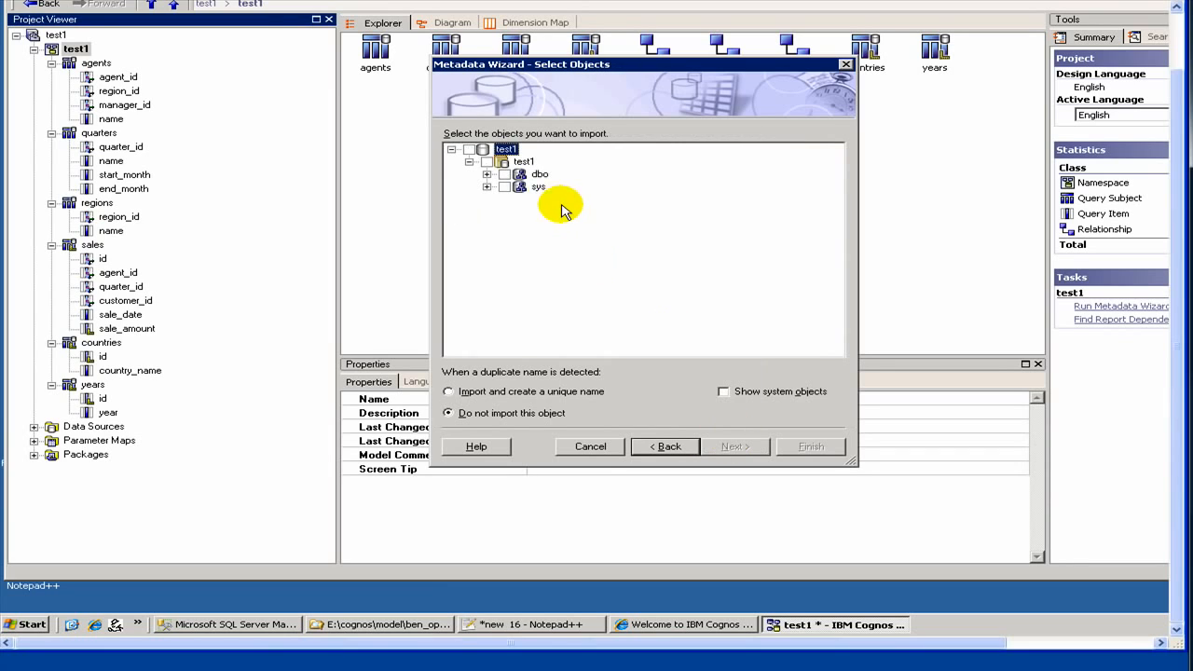
{"action": "left_click", "coordinate": [487, 175]}
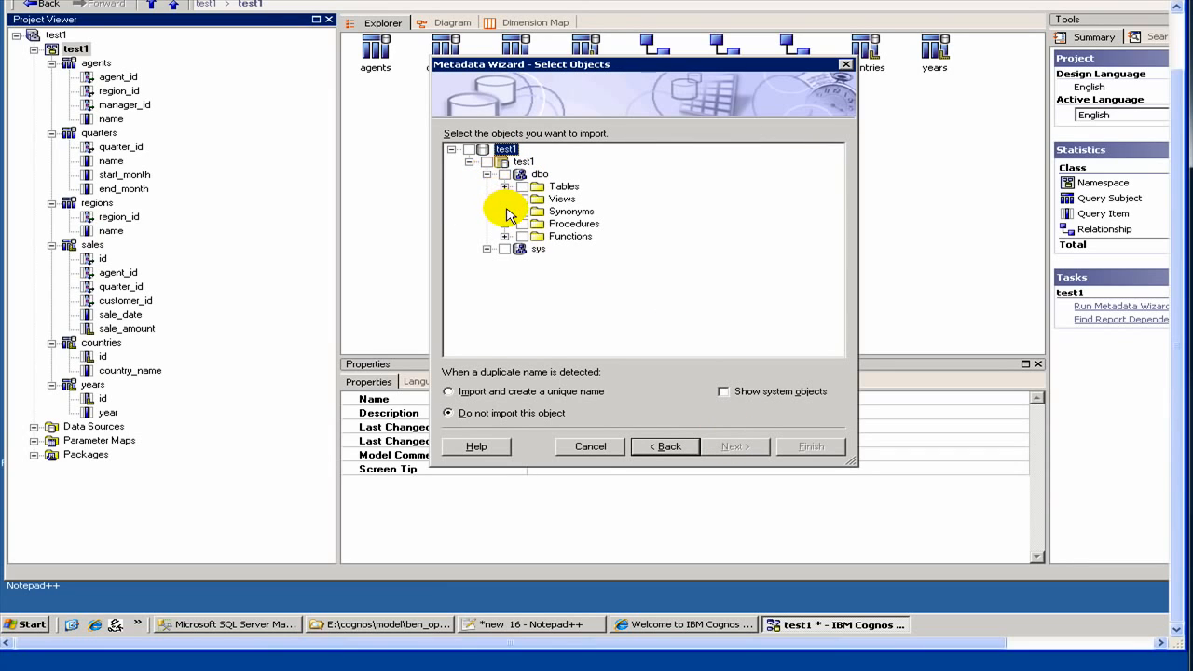
{"action": "left_click", "coordinate": [504, 186]}
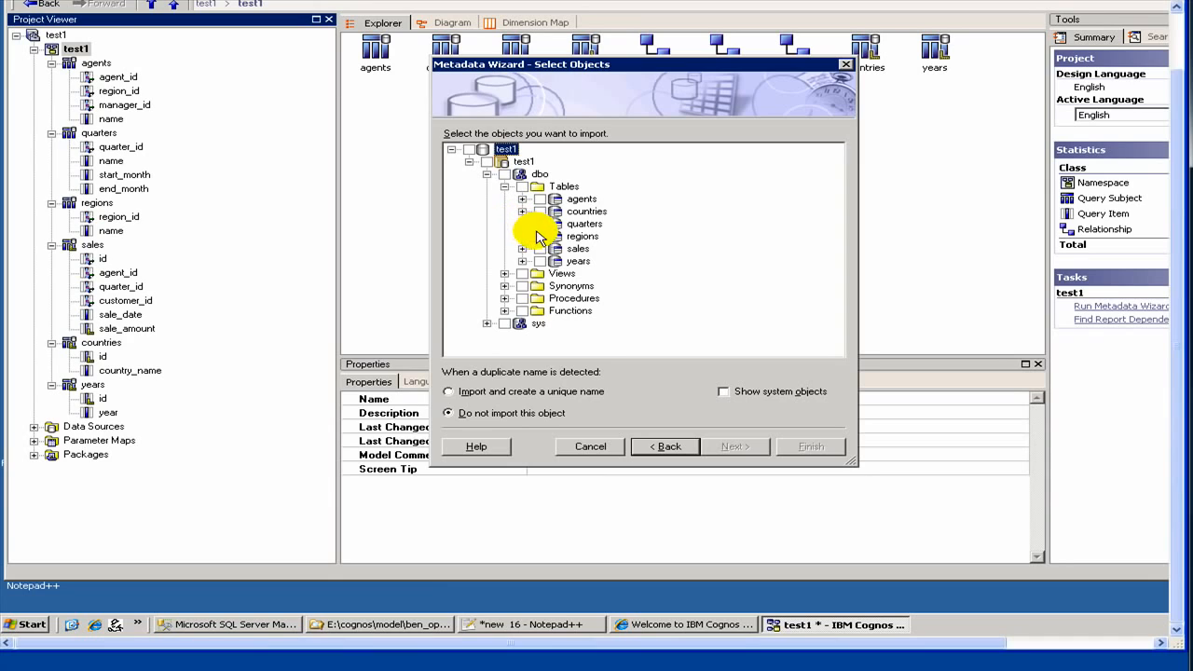
- Try once more to import only the country_id column of the regions table, and review the import summary
{"action": "left_click", "coordinate": [522, 236]}
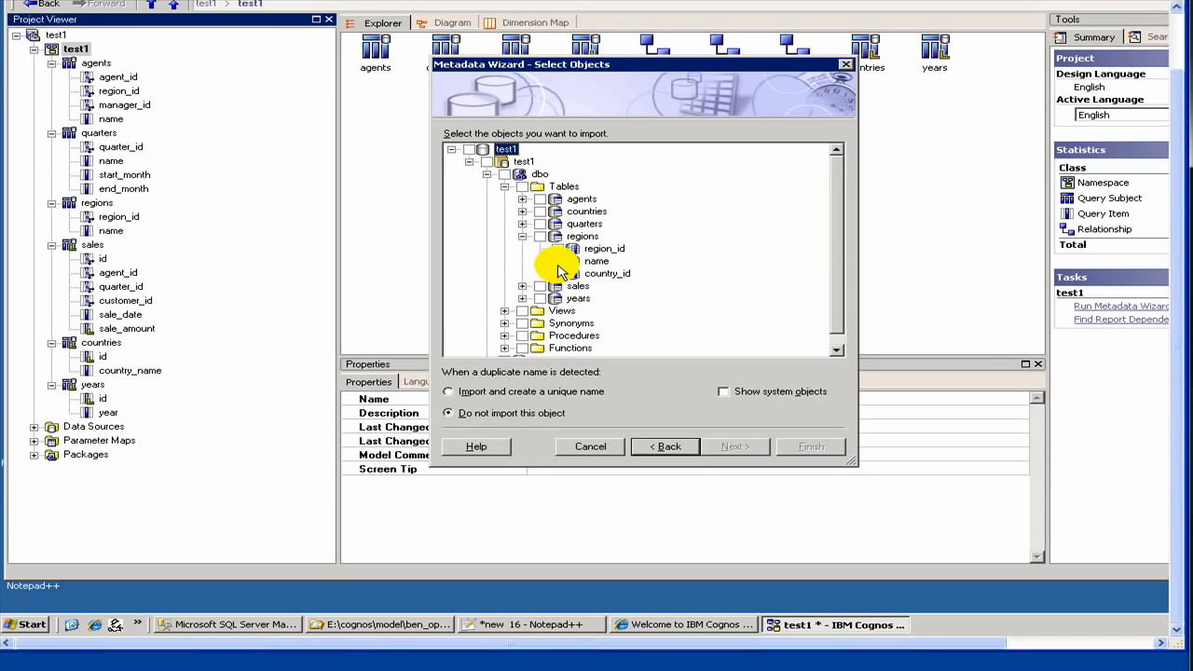
{"action": "left_click", "coordinate": [558, 273]}
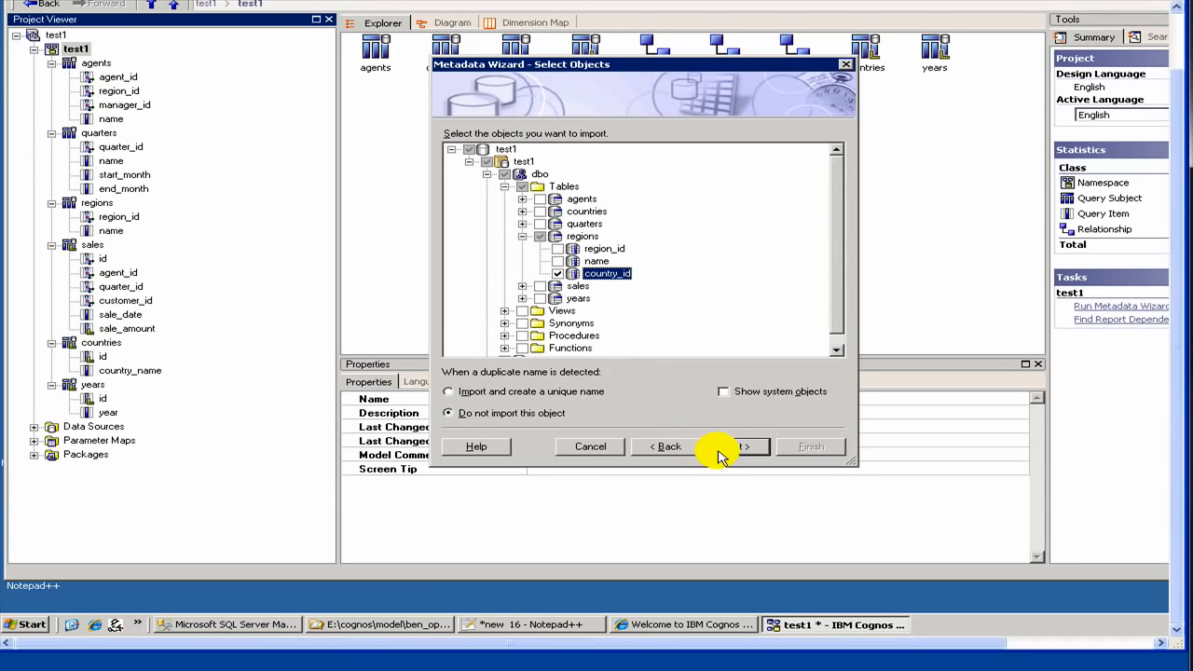
{"action": "left_click", "coordinate": [725, 454]}
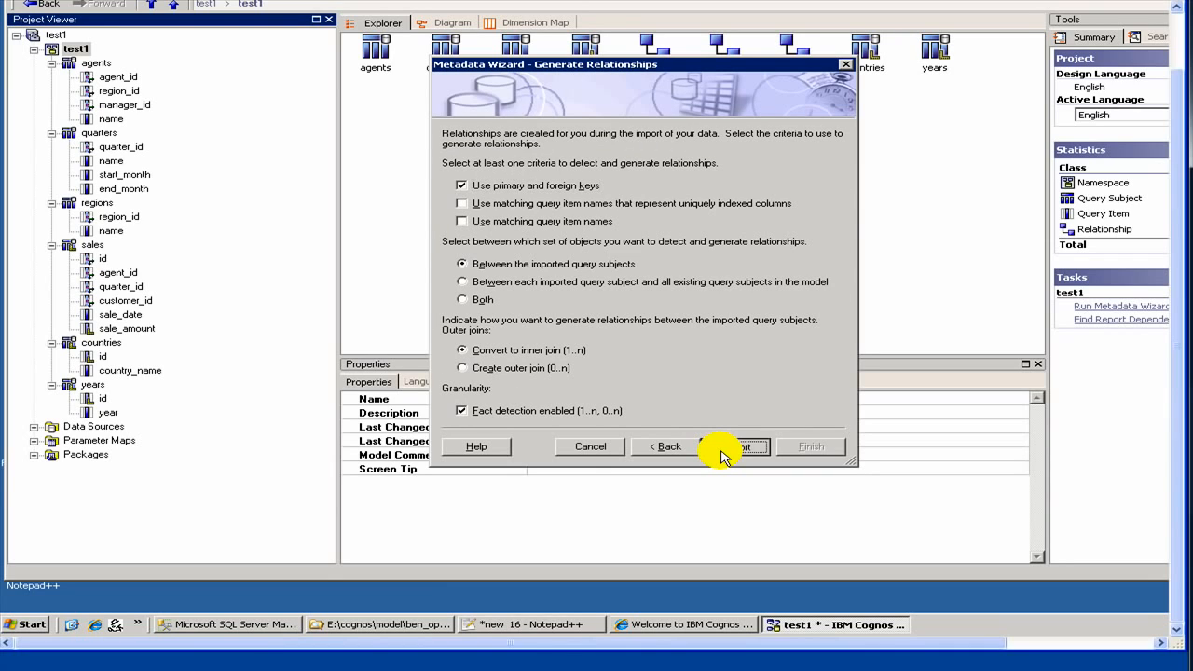
{"action": "left_click", "coordinate": [723, 453]}
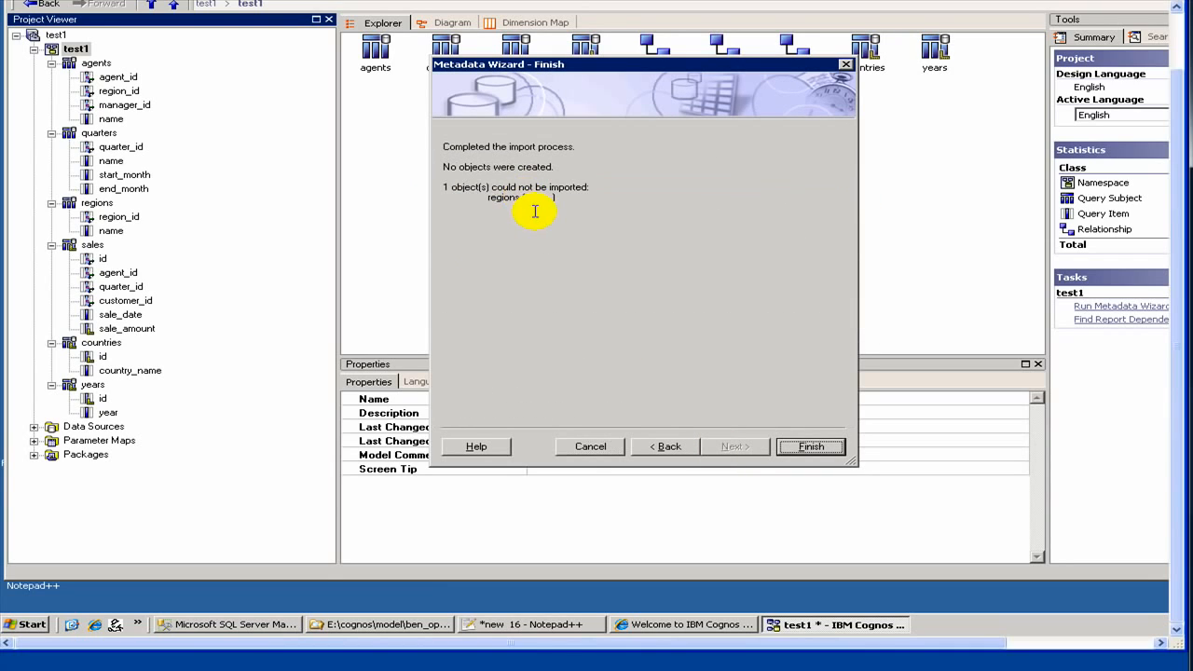
{"action": "left_click_drag", "start_coordinate": [476, 187], "coordinate": [602, 212]}
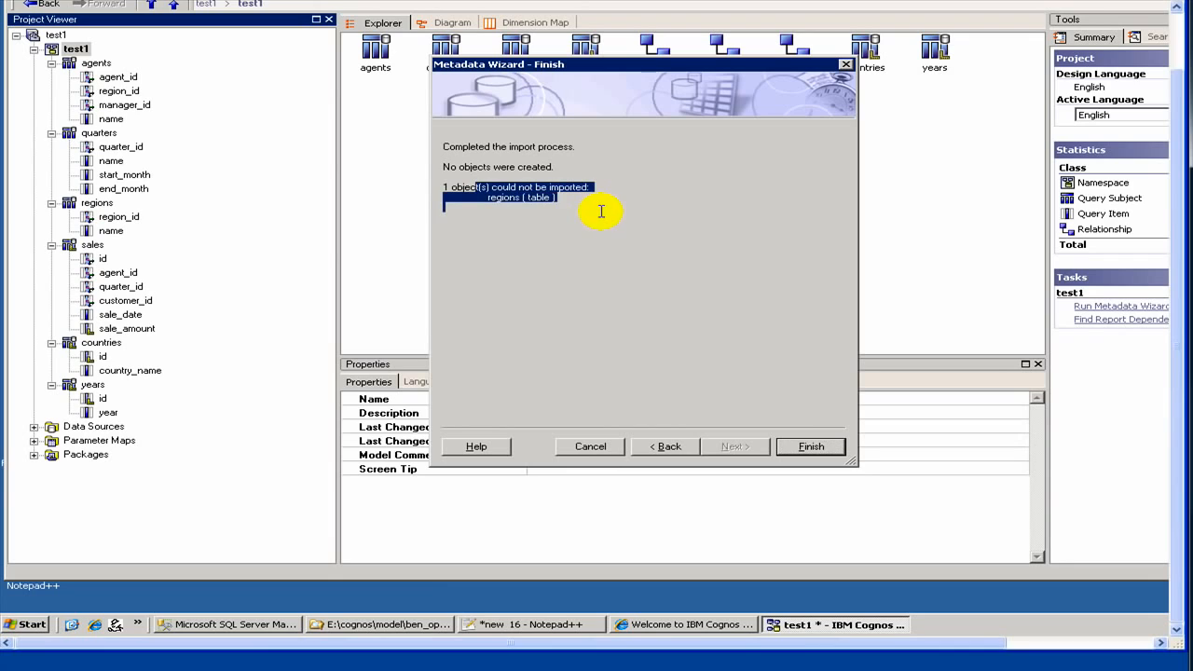
{"action": "left_click", "coordinate": [807, 453]}
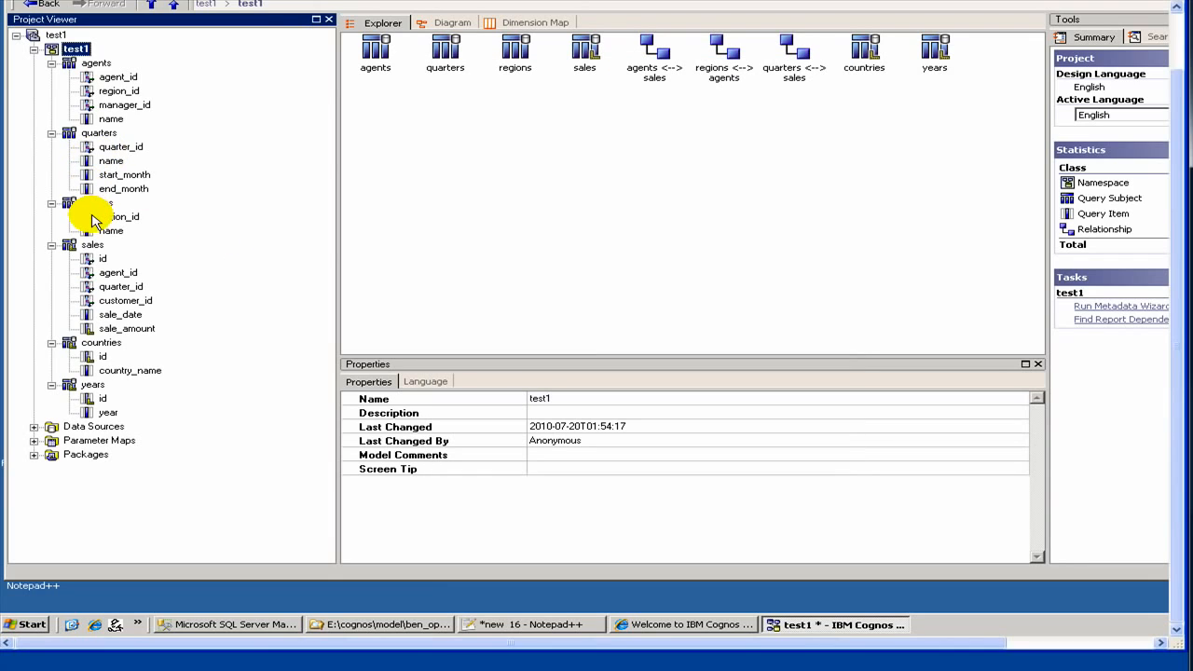
- Delete the regions query subject from the test1 namespace, accepting the removal of its relationship with agents
{"action": "right_click", "coordinate": [100, 205]}
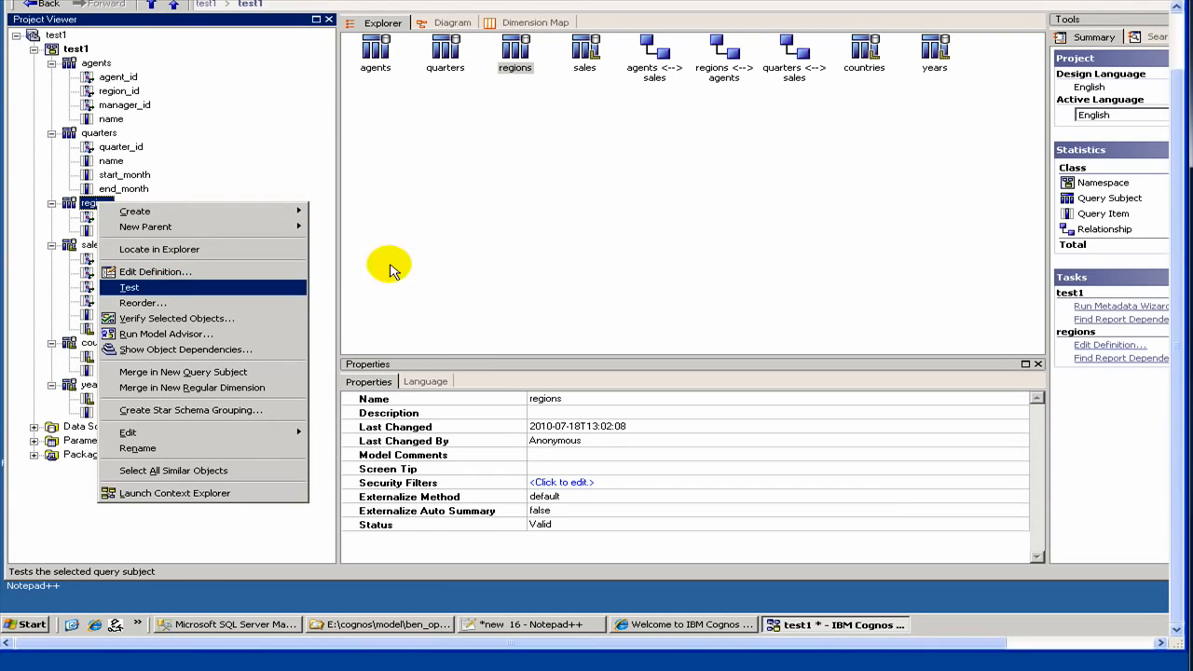
{"action": "left_click", "coordinate": [652, 245]}
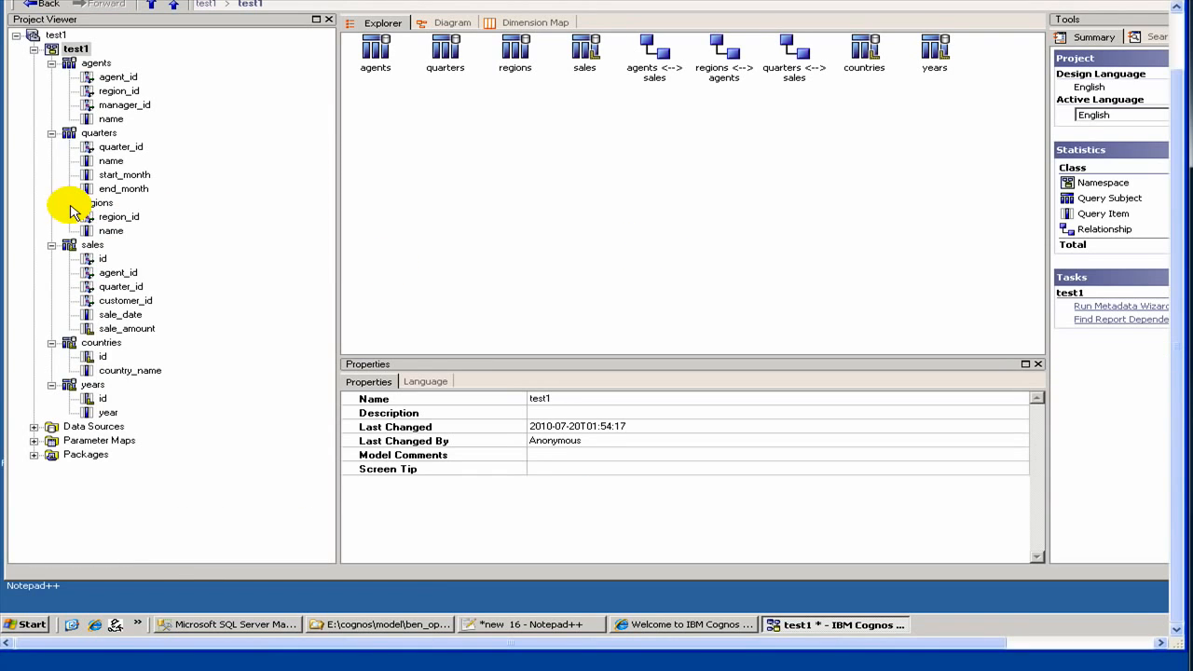
{"action": "left_click", "coordinate": [93, 202]}
{"action": "right_click", "coordinate": [75, 209]}
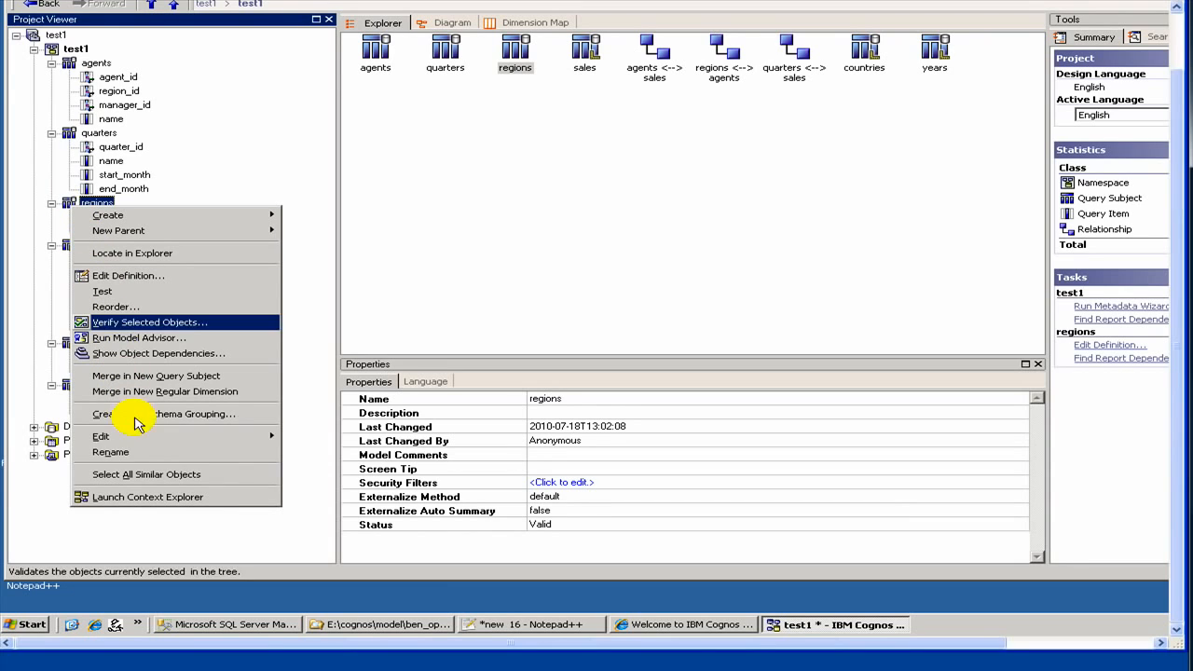
{"action": "mouse_move", "coordinate": [154, 438]}
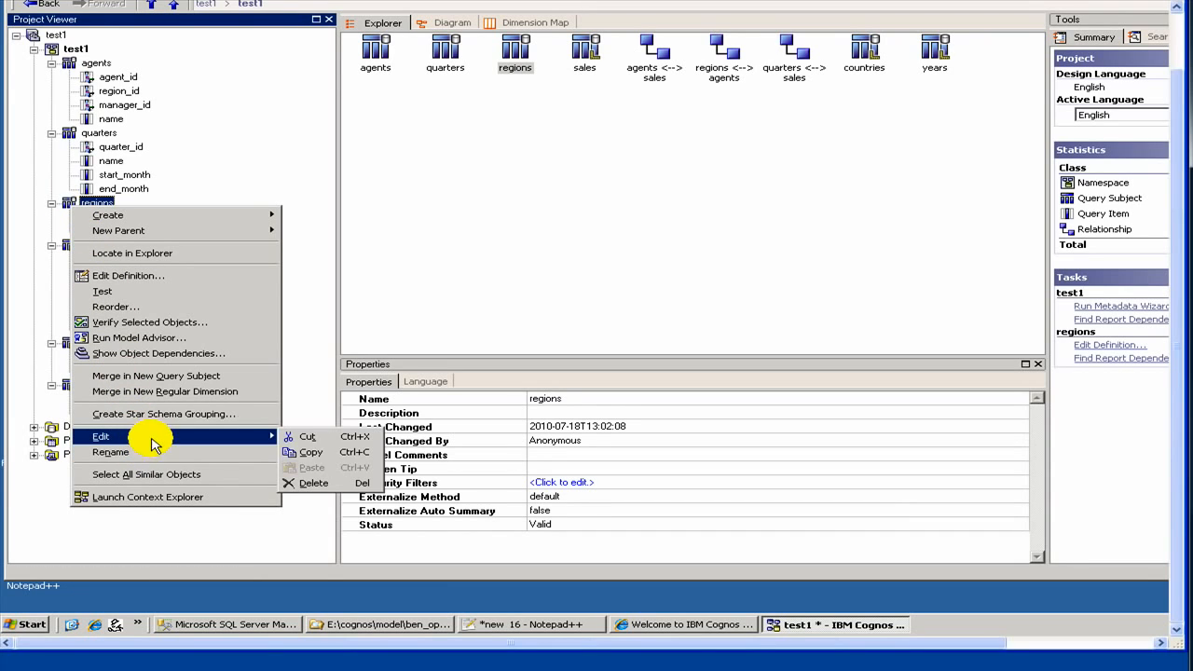
{"action": "left_click", "coordinate": [358, 483]}
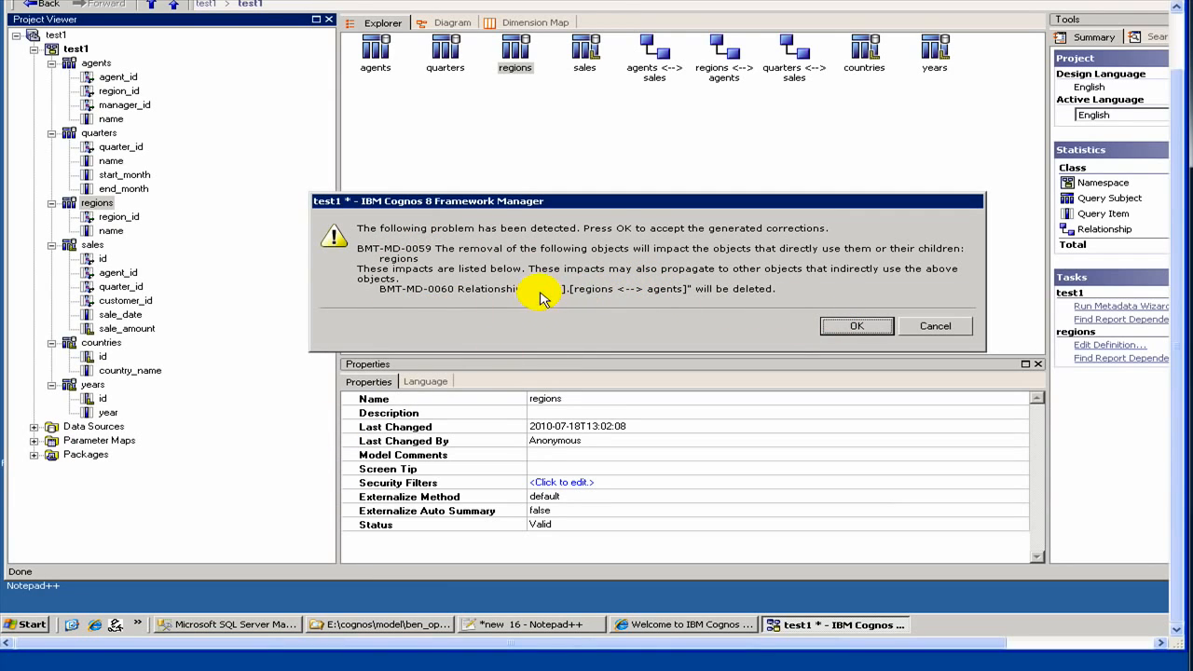
{"action": "left_click_drag", "start_coordinate": [532, 289], "coordinate": [737, 291]}
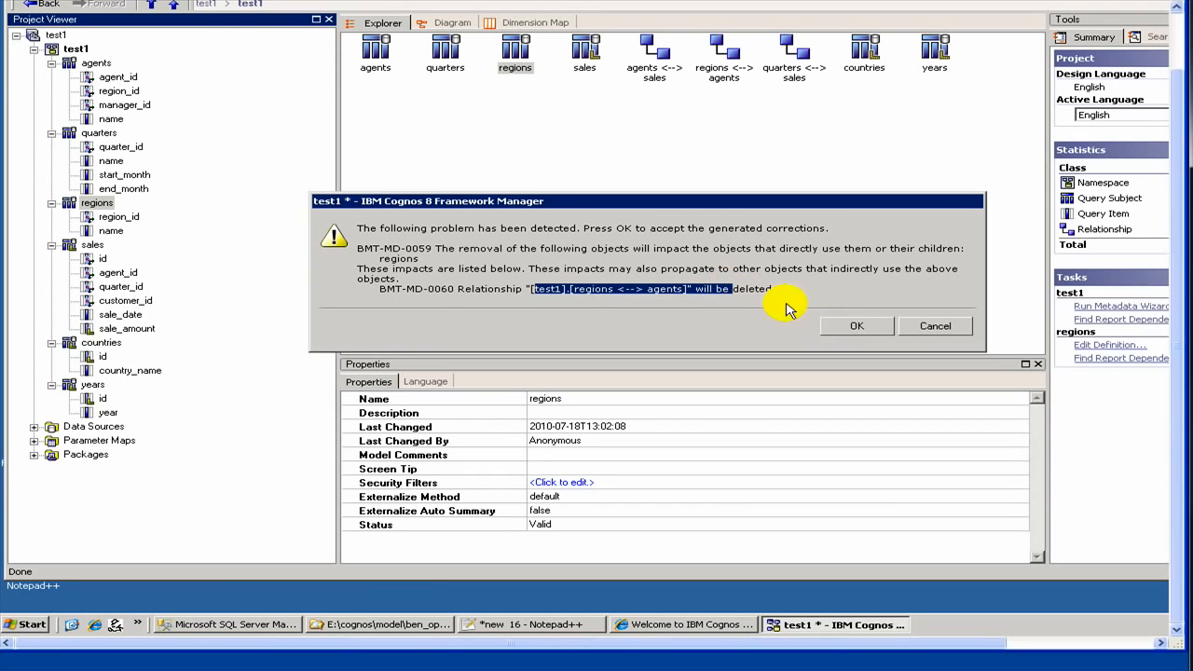
{"action": "left_click", "coordinate": [842, 328]}
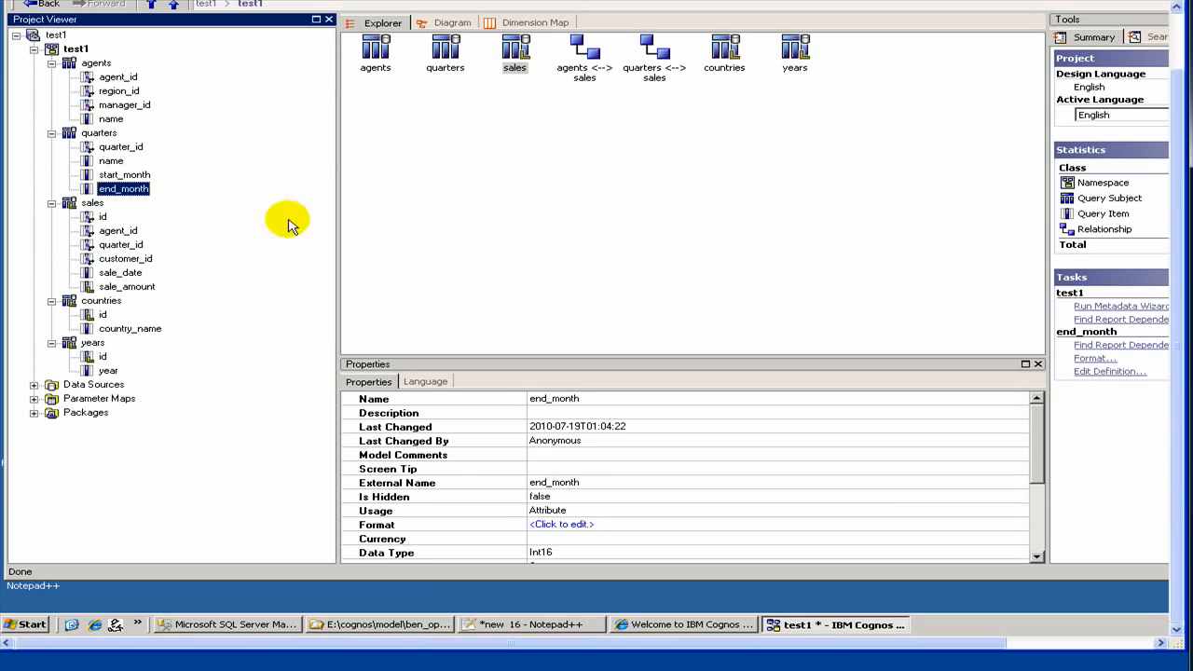
- Start the Metadata Wizard on the test1 namespace, using Data Sources as the metadata source and test1 as the data source
{"action": "left_click", "coordinate": [71, 49]}
{"action": "right_click", "coordinate": [68, 46]}
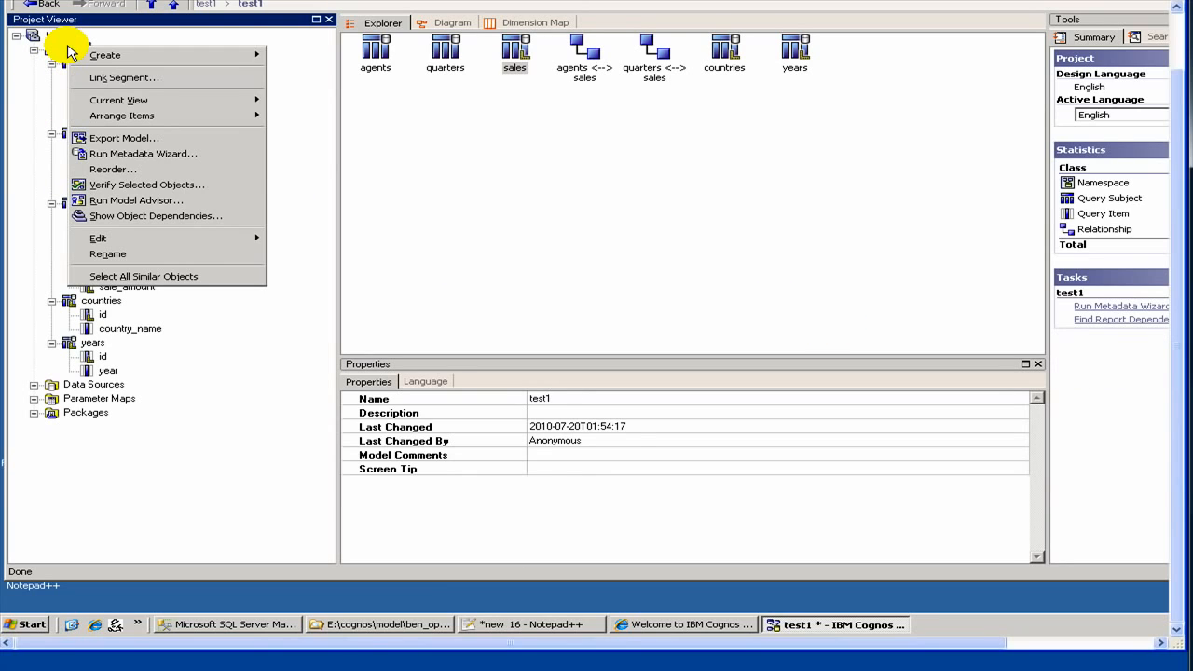
{"action": "left_click", "coordinate": [136, 156]}
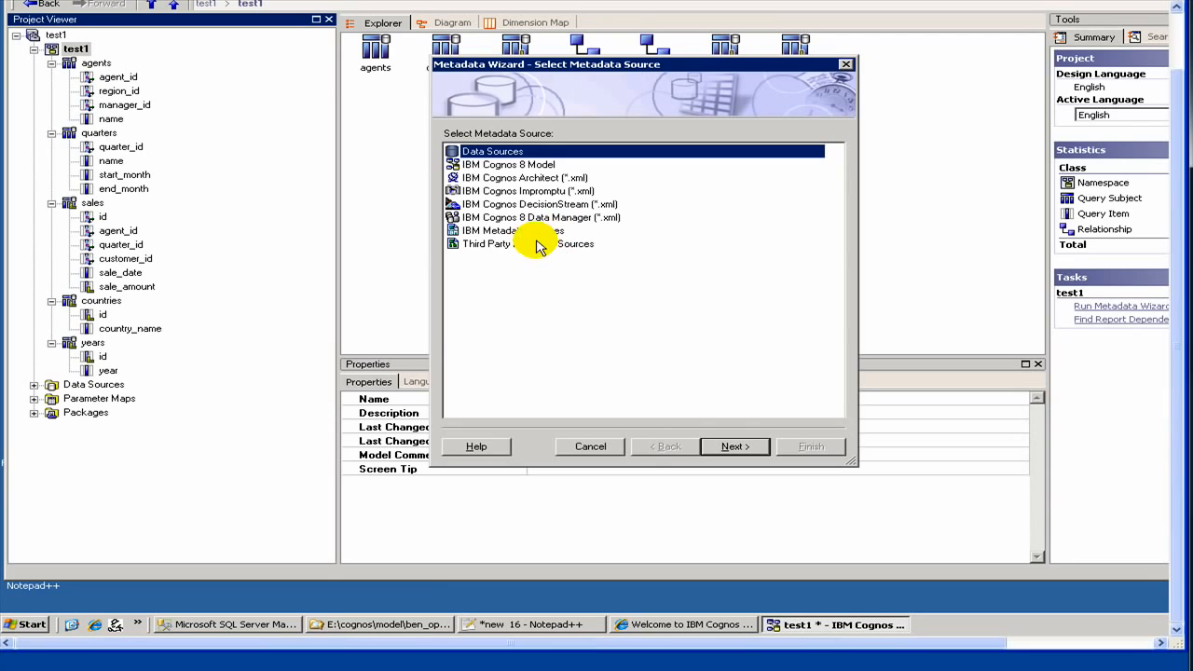
{"action": "left_click", "coordinate": [722, 448]}
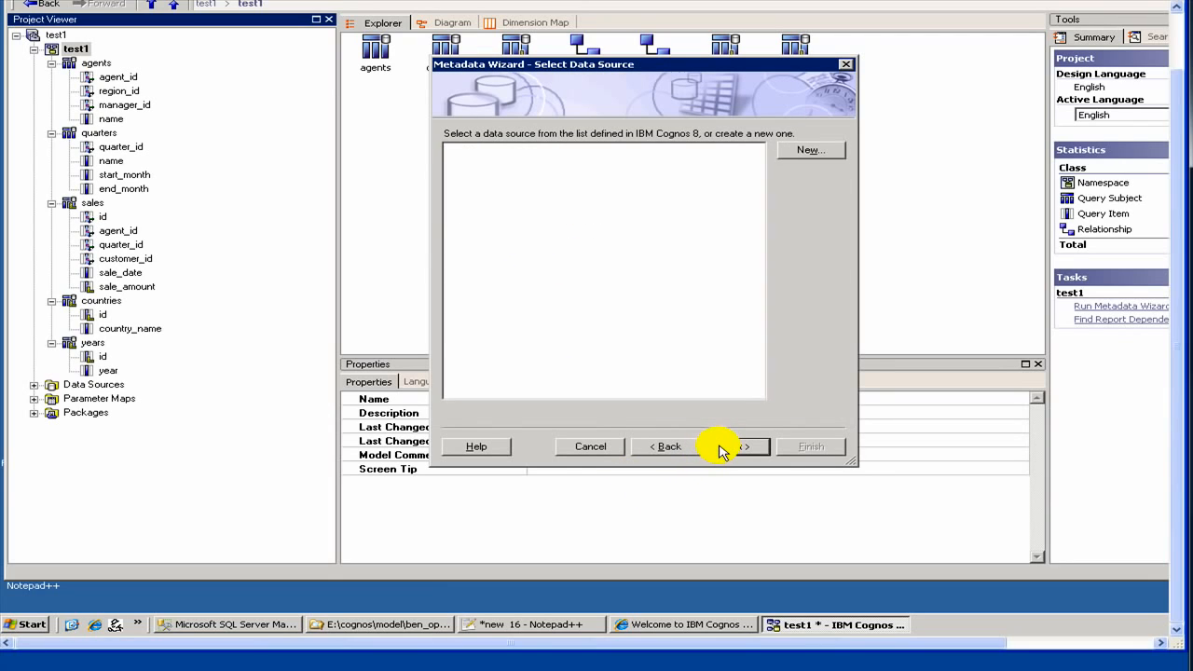
{"action": "left_click", "coordinate": [466, 216]}
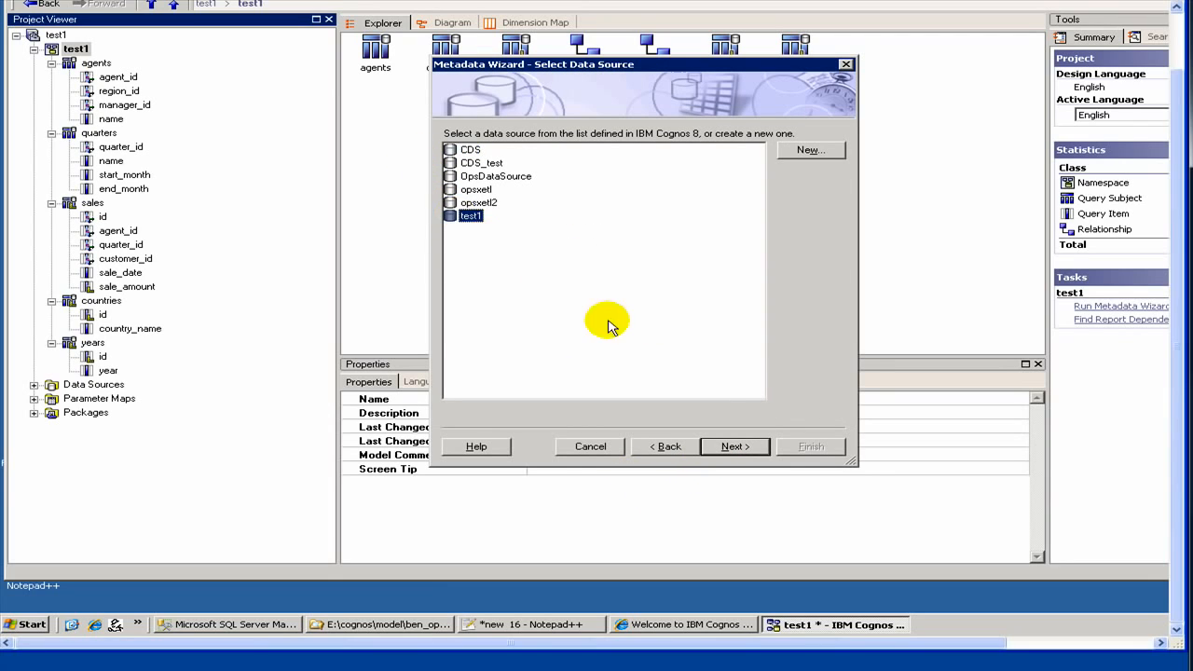
{"action": "left_click", "coordinate": [737, 447]}
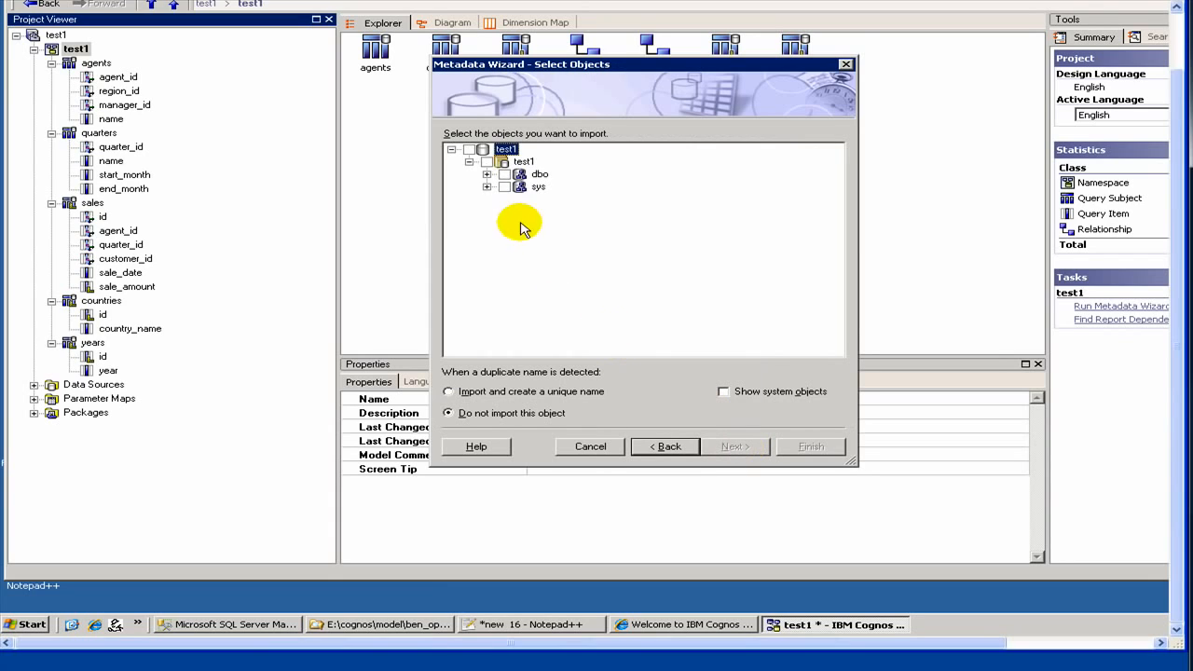
- Import the entire regions table from the dbo tables into the test1 namespace and finish the wizard
{"action": "left_click", "coordinate": [486, 175]}
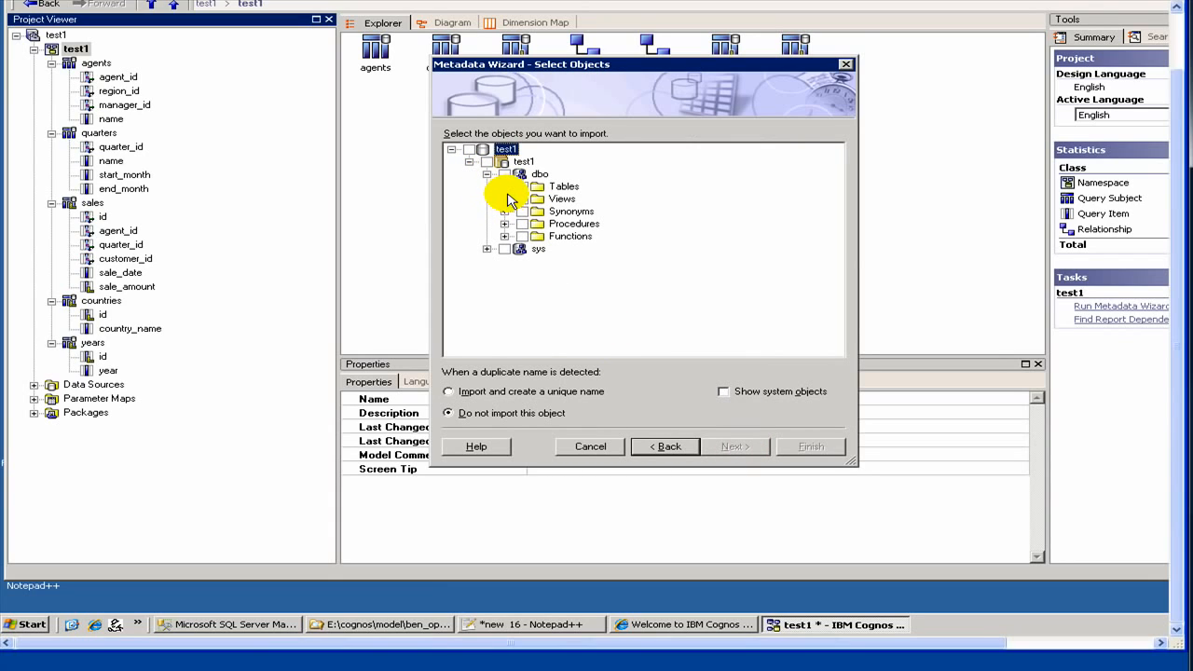
{"action": "left_click", "coordinate": [504, 187]}
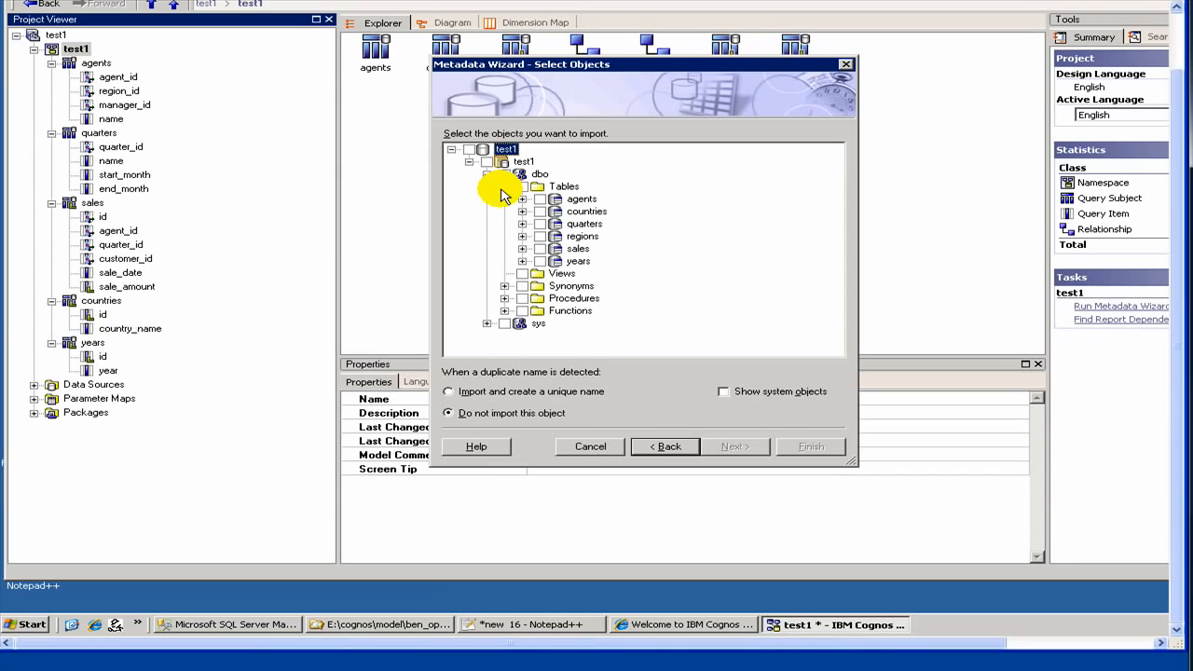
{"action": "left_click", "coordinate": [540, 236]}
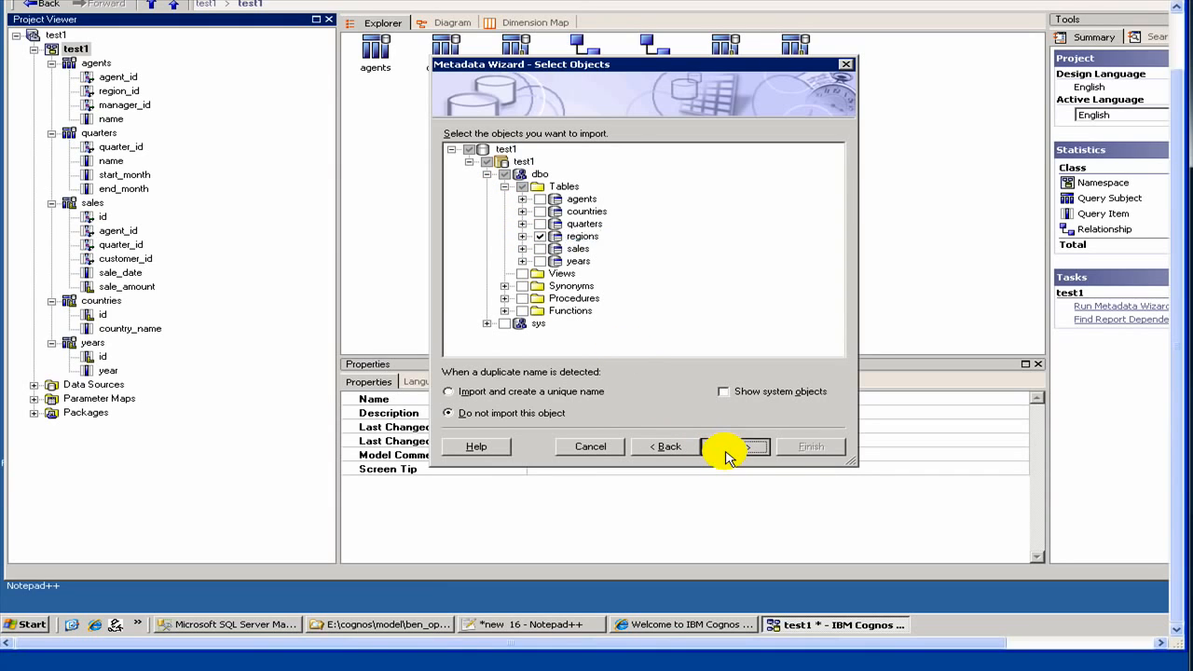
{"action": "left_click", "coordinate": [726, 453]}
{"action": "left_click", "coordinate": [725, 448]}
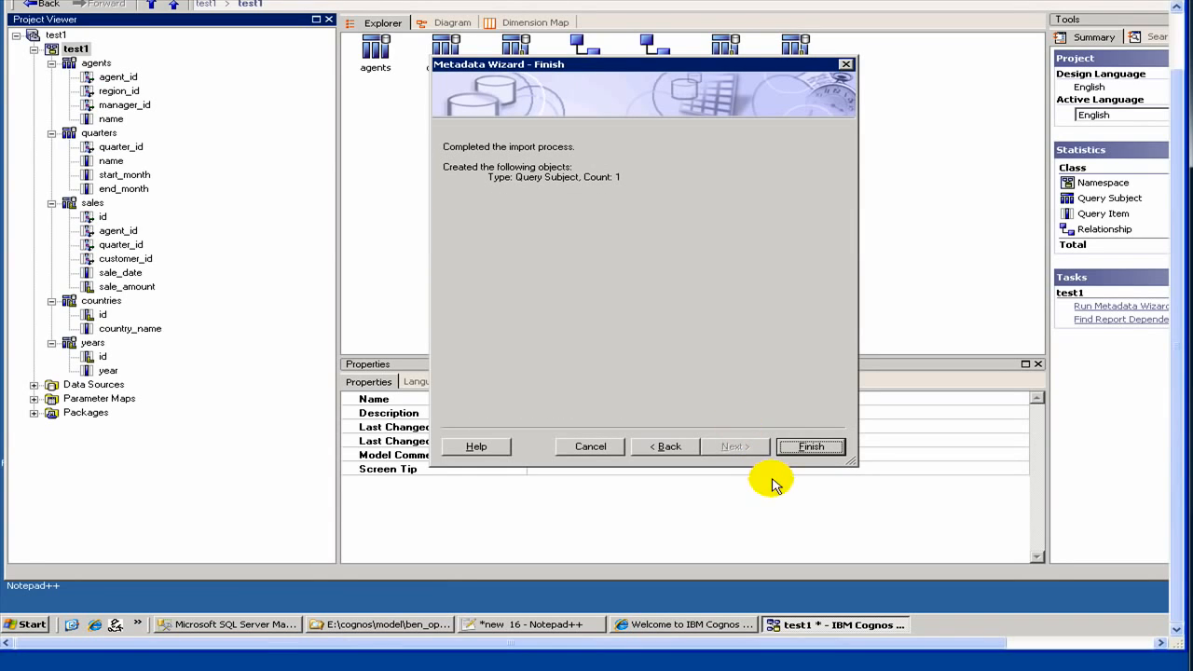
{"action": "left_click", "coordinate": [821, 448]}
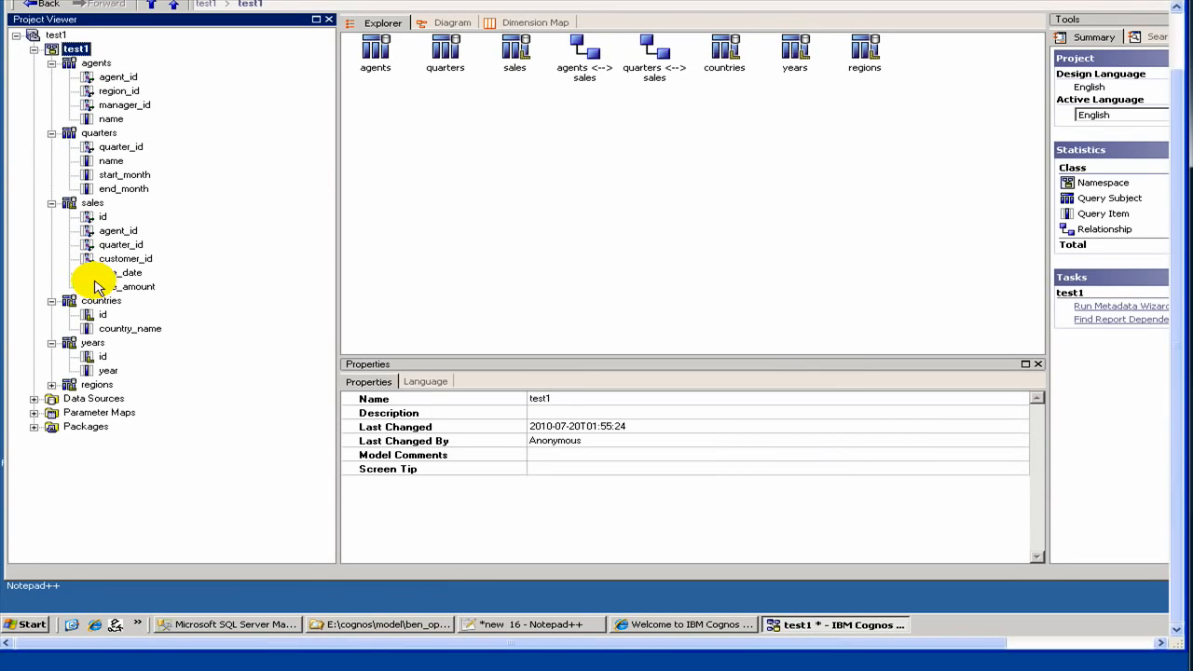
- In the regions query subject, move name below country_id and set the usage of country_id and region_id to Identifier
{"action": "left_click", "coordinate": [52, 385]}
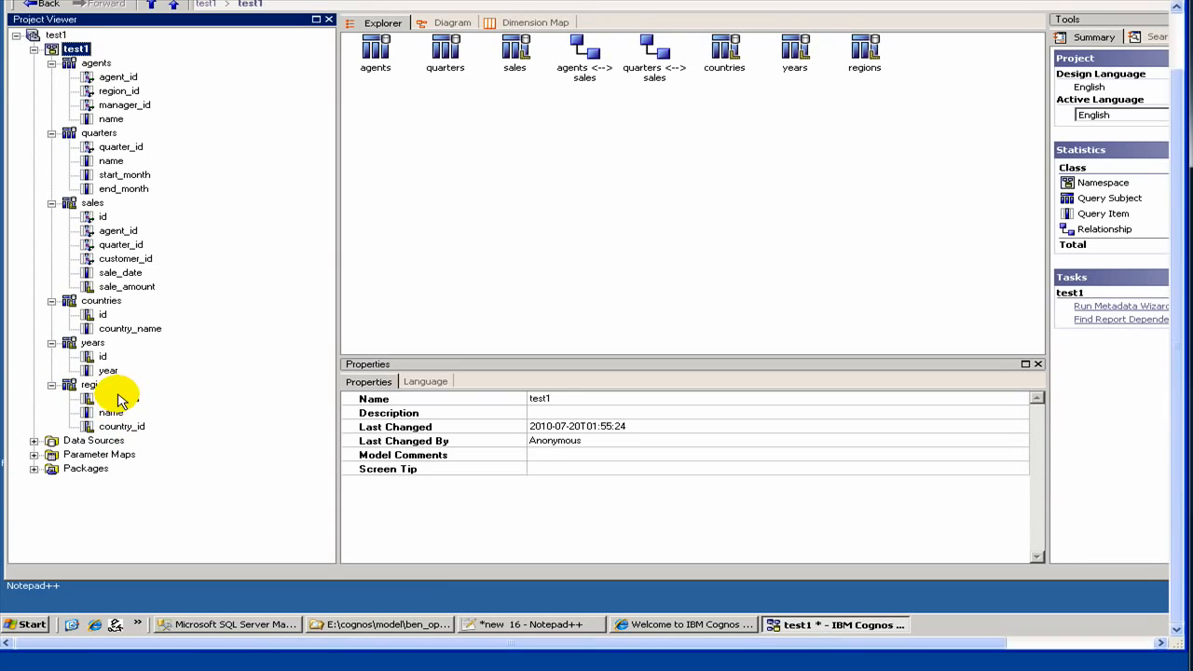
{"action": "mouse_move", "coordinate": [110, 415]}
{"action": "left_mouse_down"}
{"action": "mouse_move", "coordinate": [114, 439]}
{"action": "mouse_move", "coordinate": [106, 432]}
{"action": "left_mouse_up"}
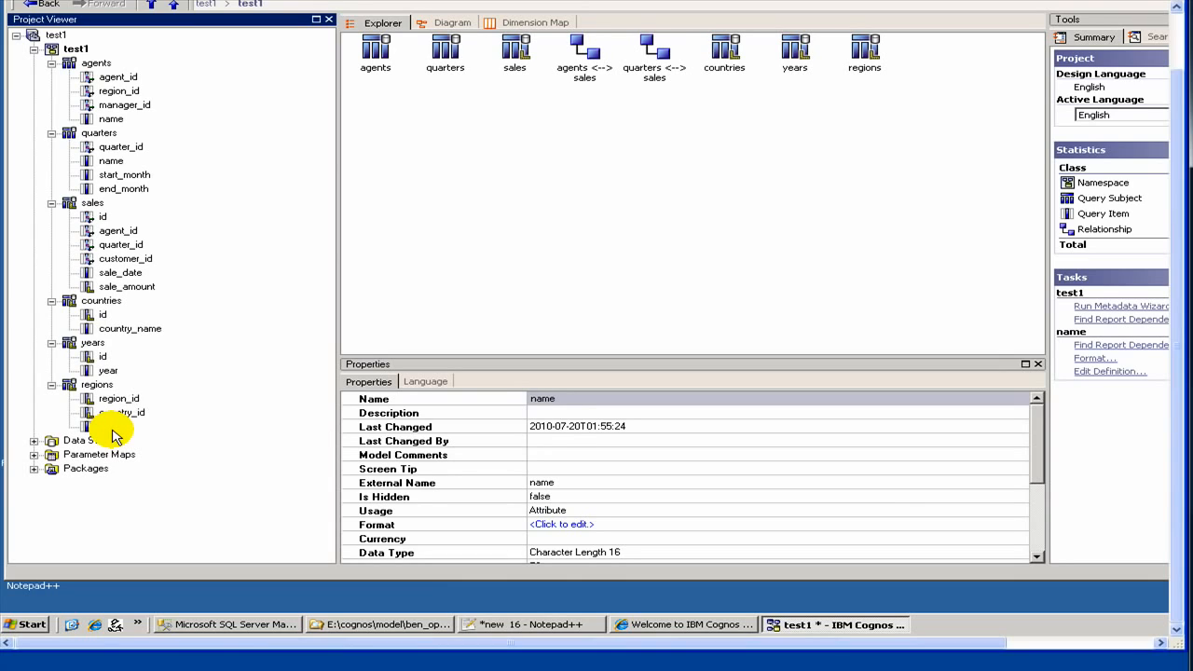
{"action": "left_click", "coordinate": [128, 410]}
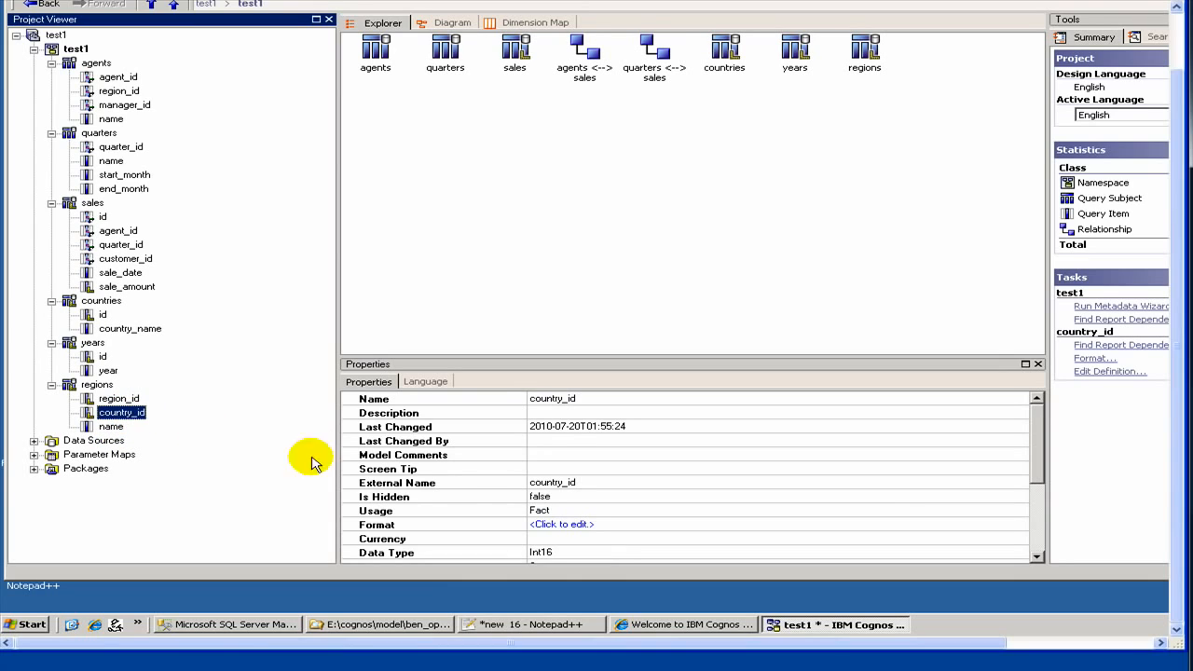
{"action": "left_click", "coordinate": [536, 512]}
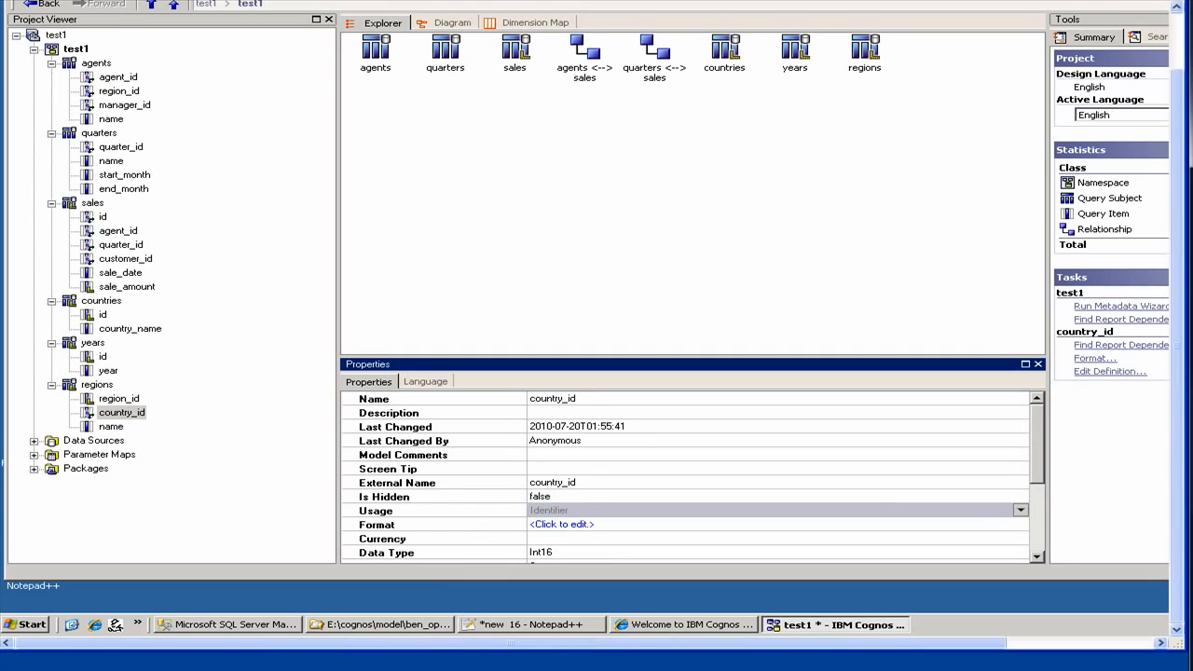
{"action": "left_click", "coordinate": [120, 399]}
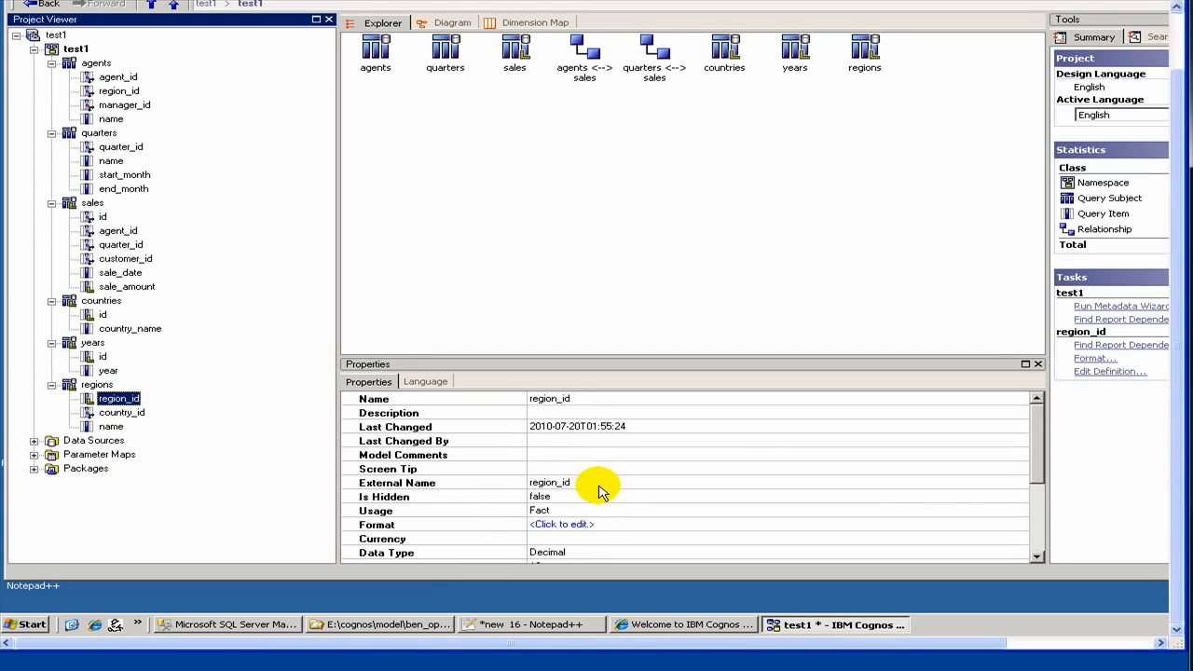
{"action": "left_click", "coordinate": [571, 512]}
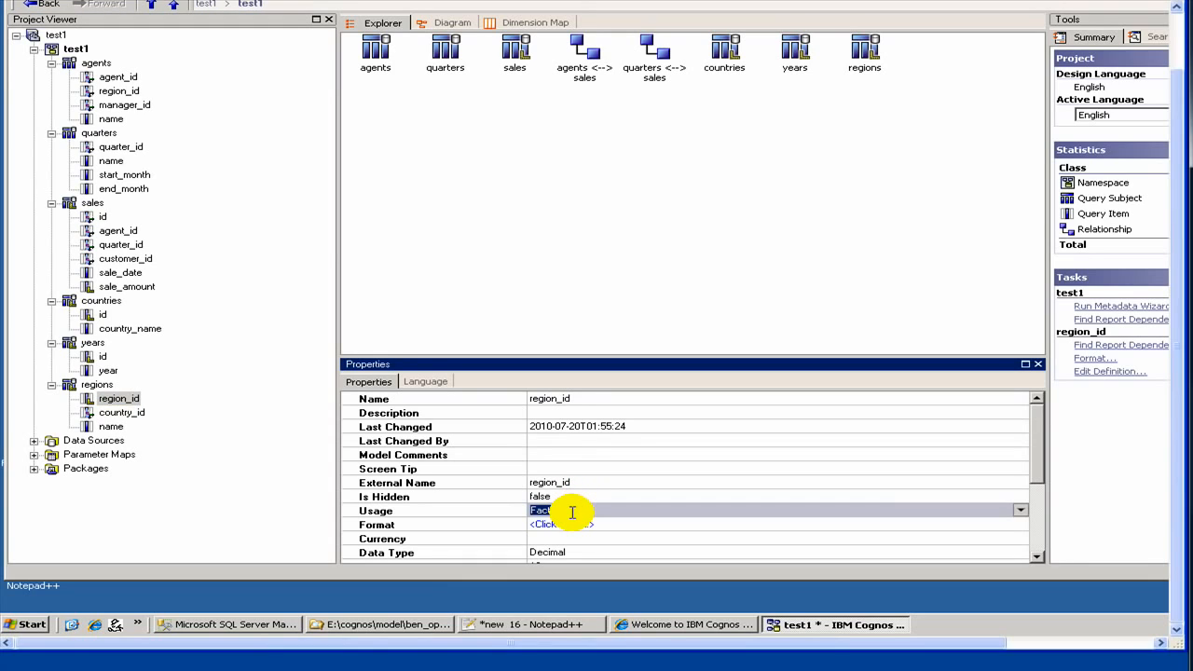
{"action": "key", "text": "i"}
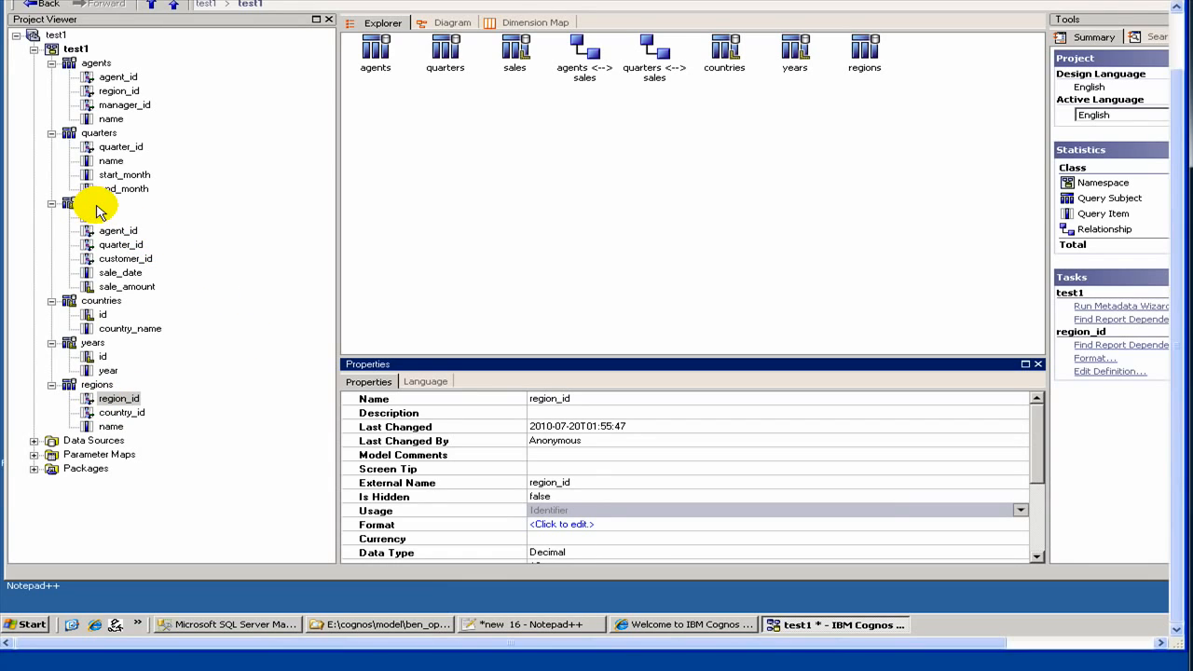
- Create a relationship between region_id of regions and the agents query subject, with a cardinality of 0..n on the agents side
{"action": "left_click", "coordinate": [100, 65], "text": "ctrl"}
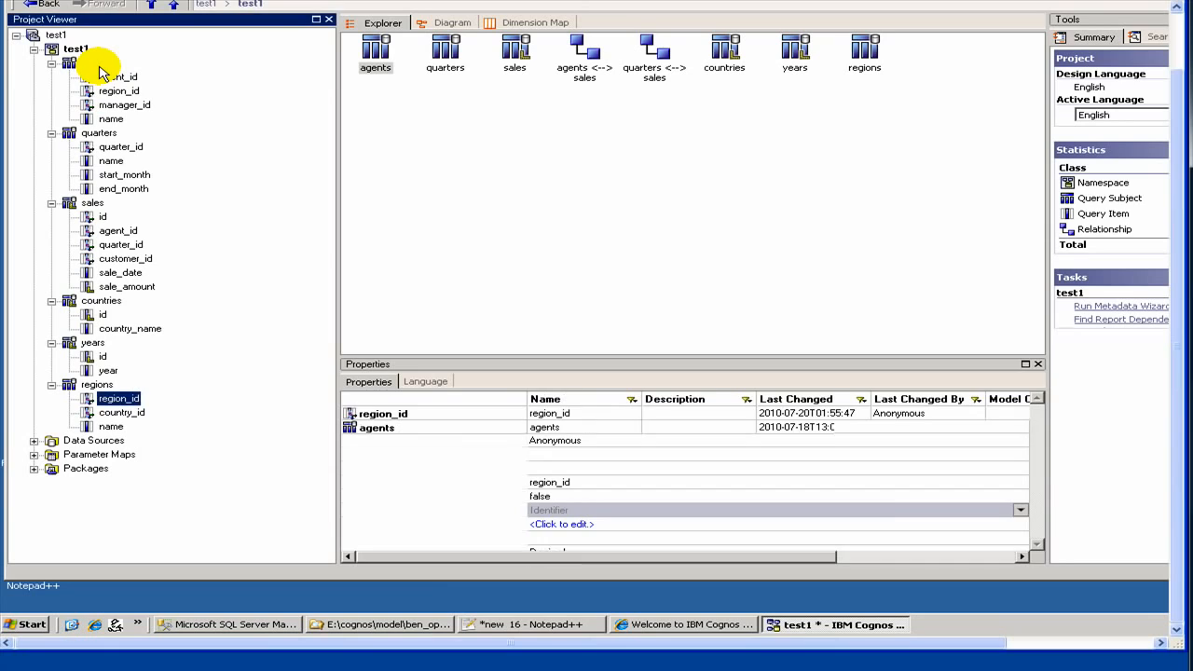
{"action": "right_click", "coordinate": [100, 67]}
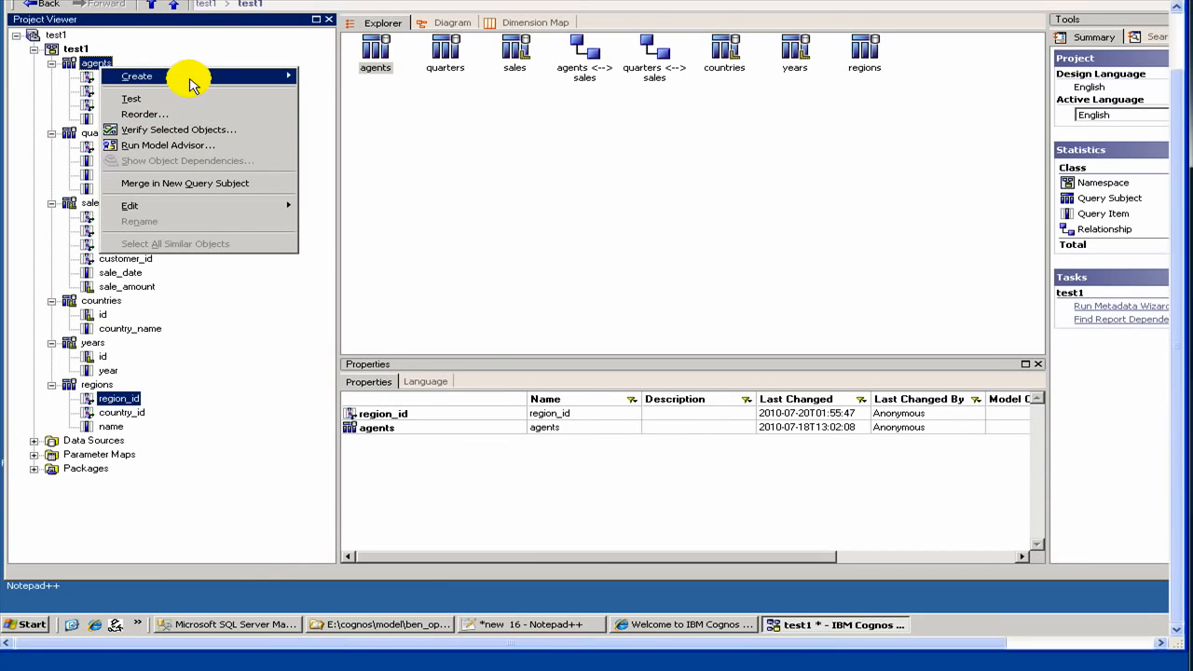
{"action": "mouse_move", "coordinate": [192, 84]}
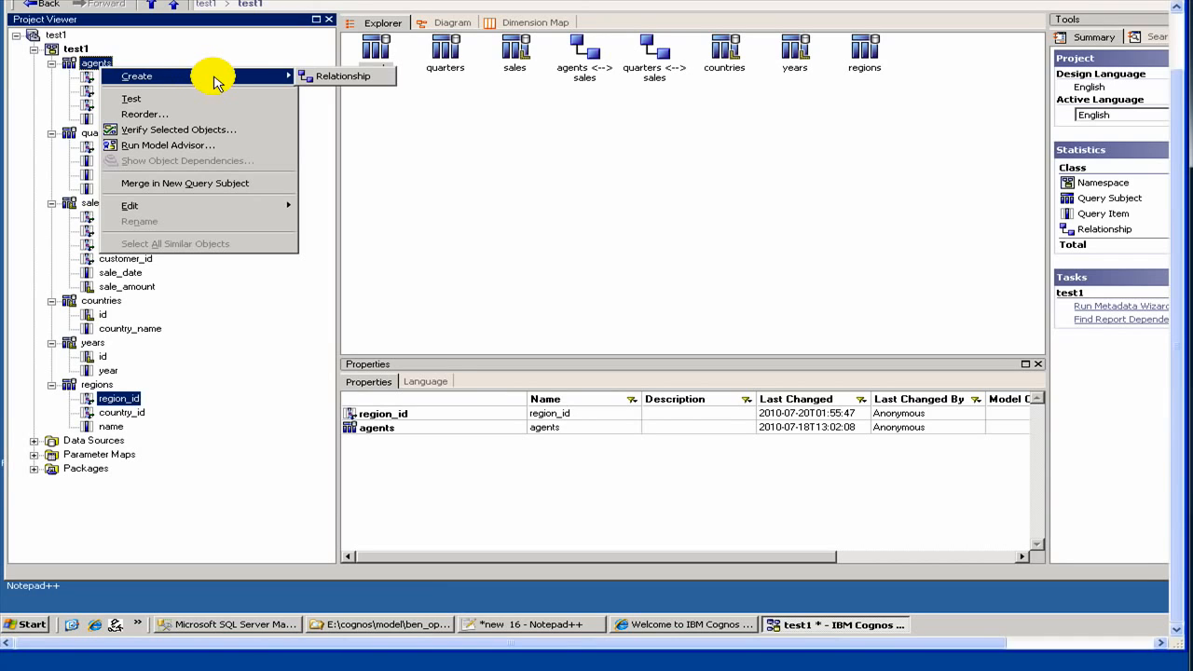
{"action": "left_click", "coordinate": [327, 78]}
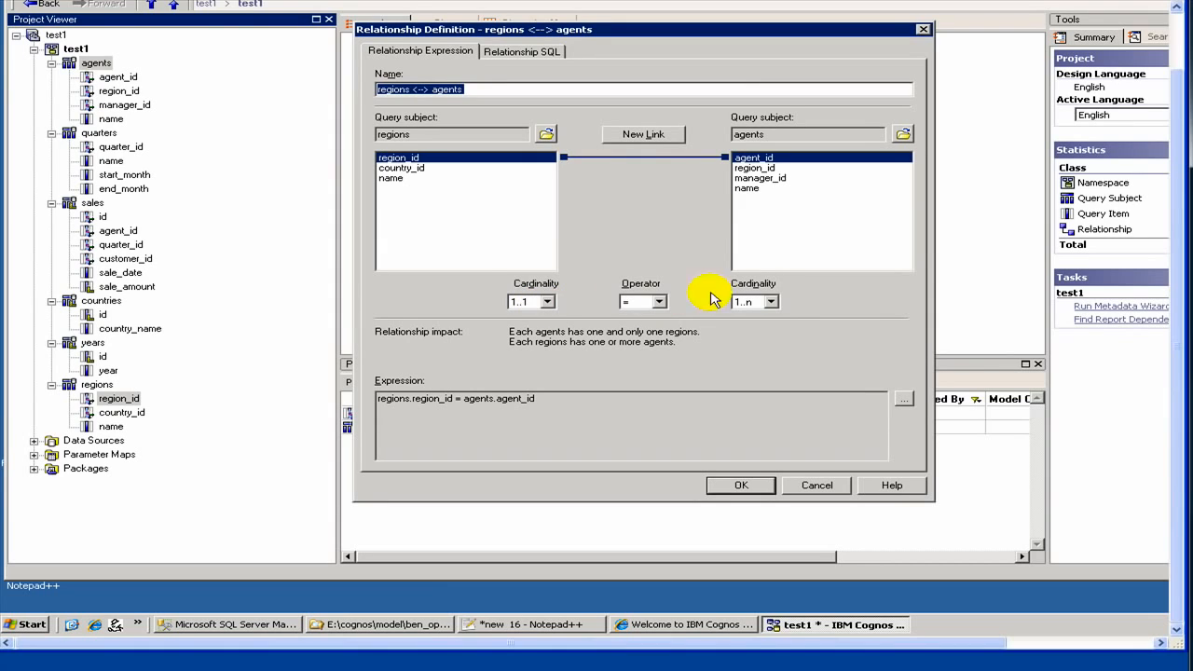
{"action": "left_click", "coordinate": [772, 302]}
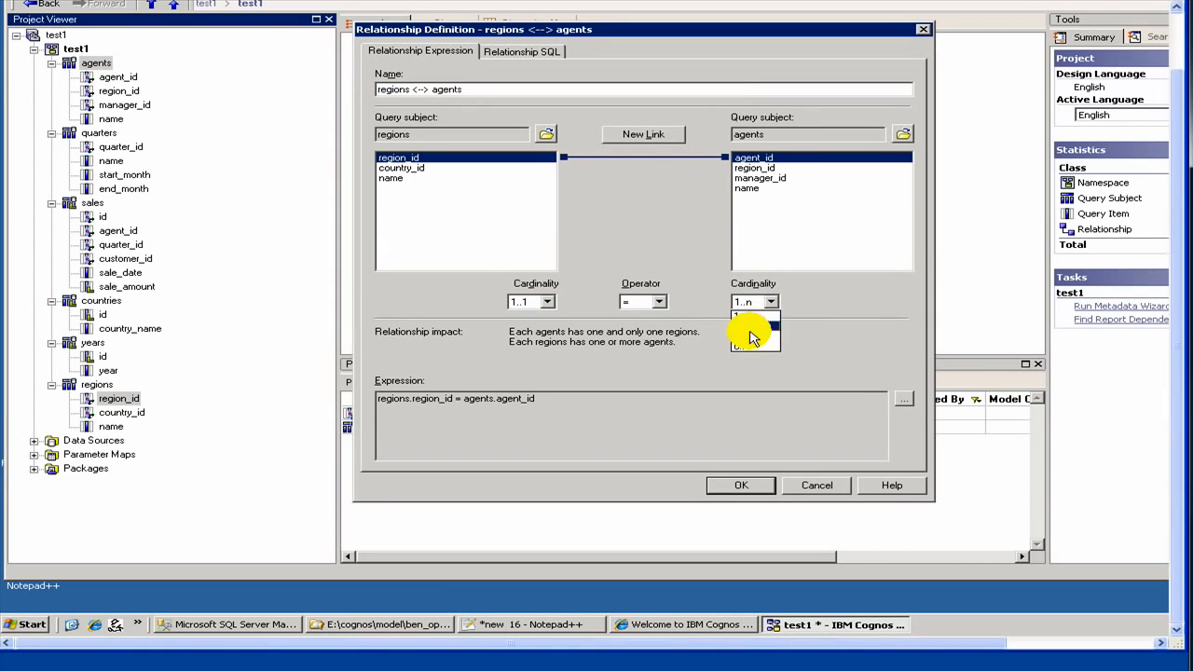
{"action": "left_click", "coordinate": [757, 326]}
{"action": "left_click", "coordinate": [748, 338]}
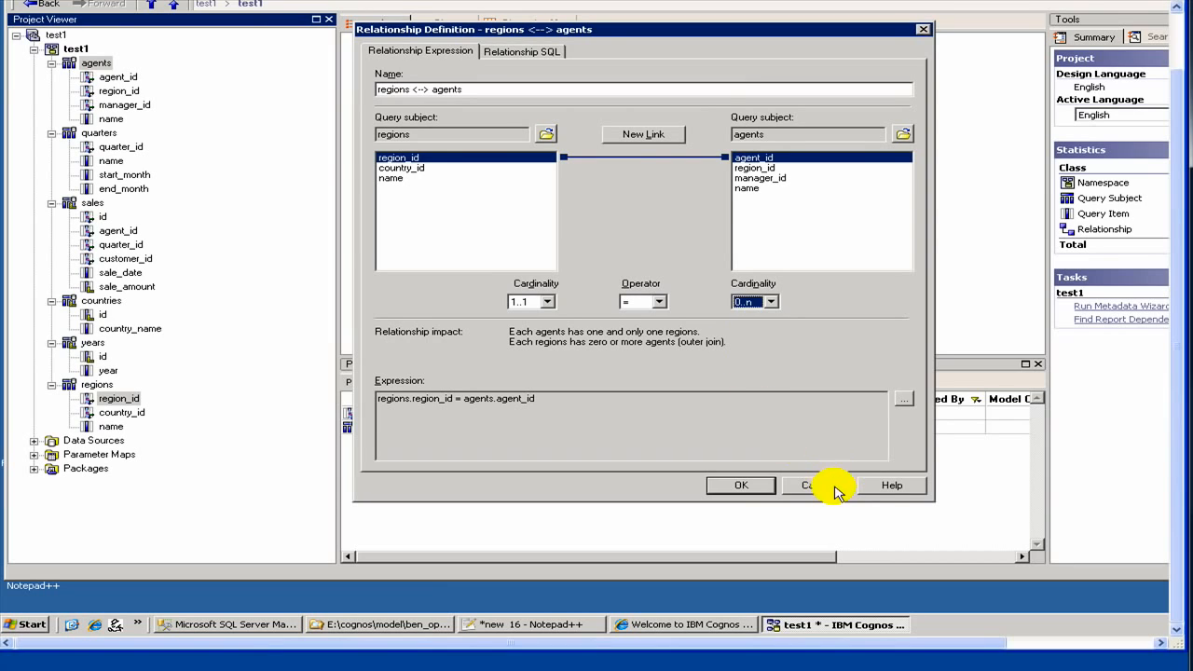